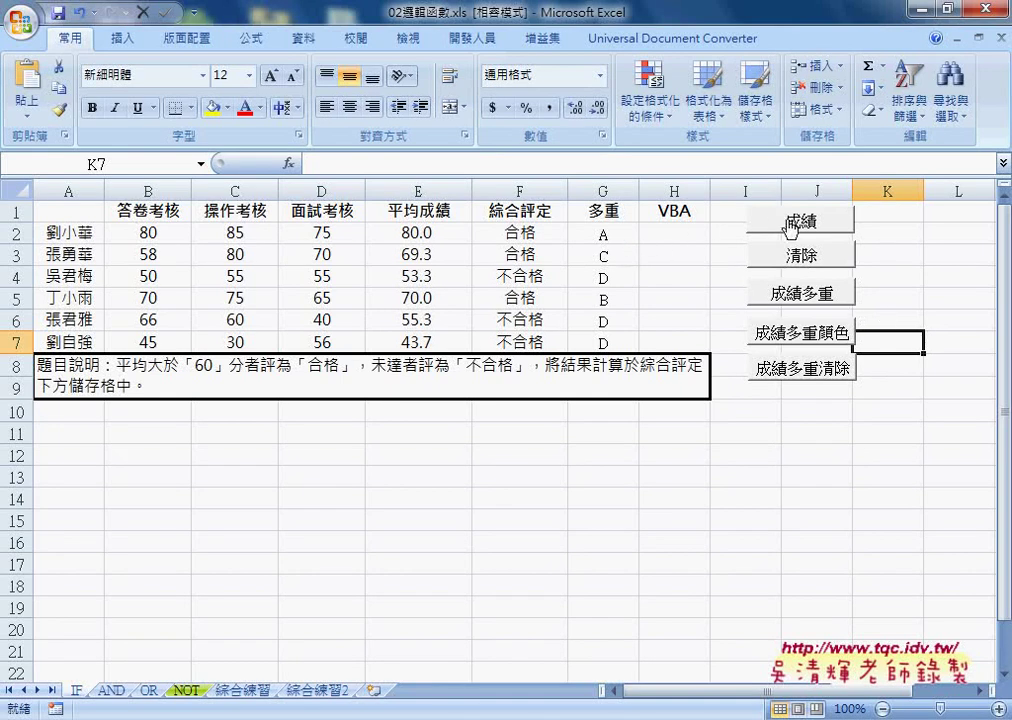
Step: Select the VBA heading in H1 and the empty result cells H2 to H7
left_click(676, 213)
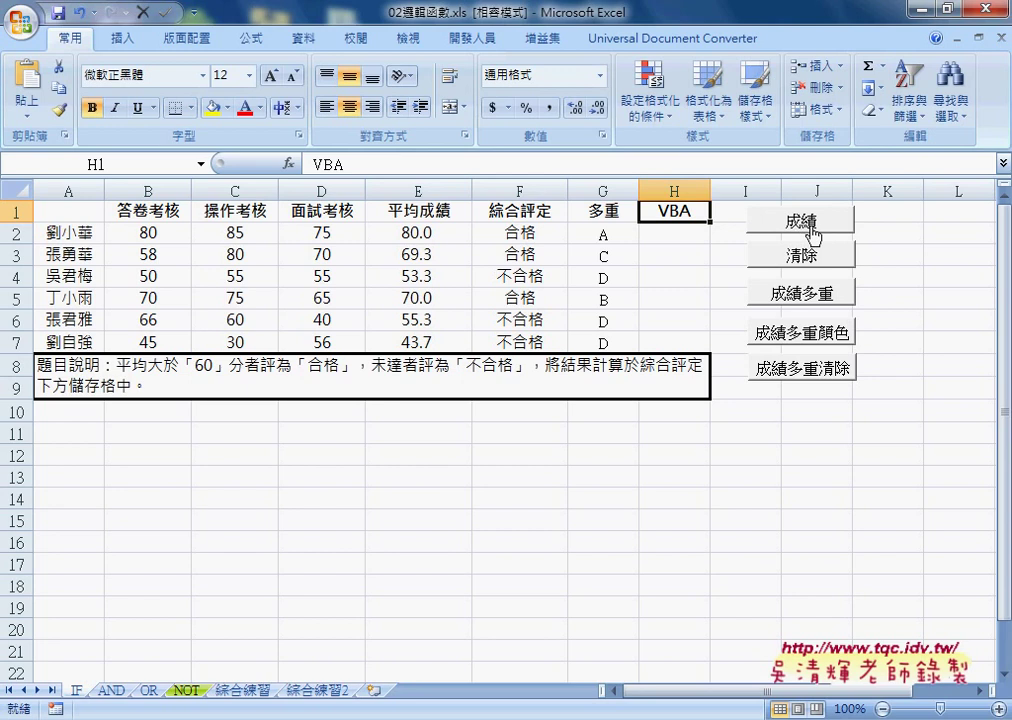
left_click_drag(675, 232, 672, 342)
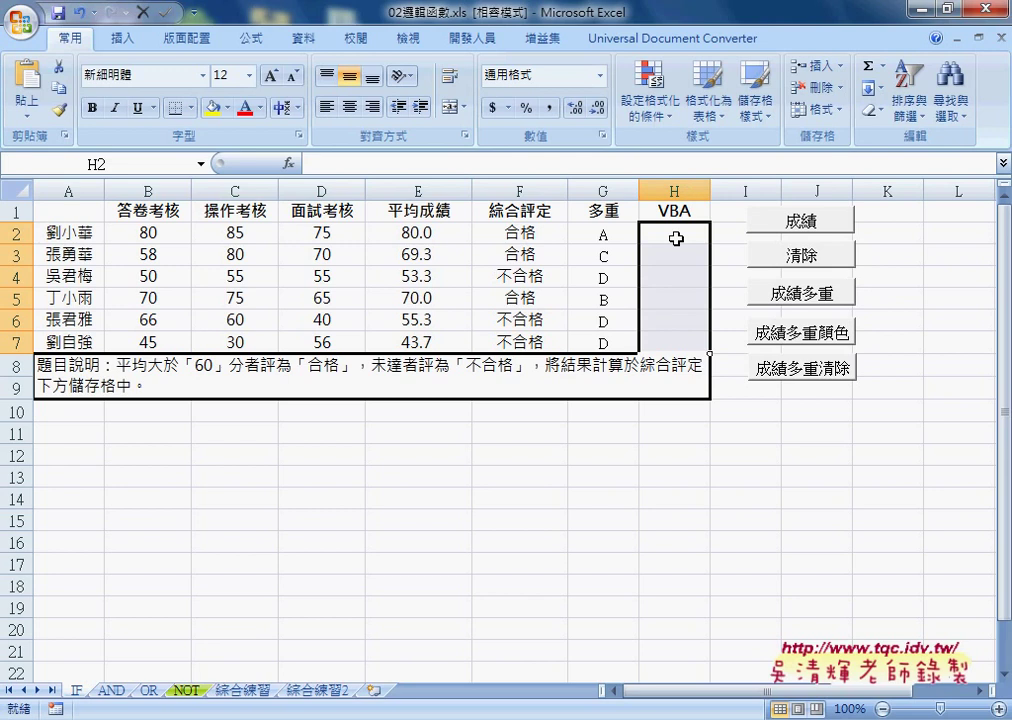
left_click(676, 238)
left_click(670, 341)
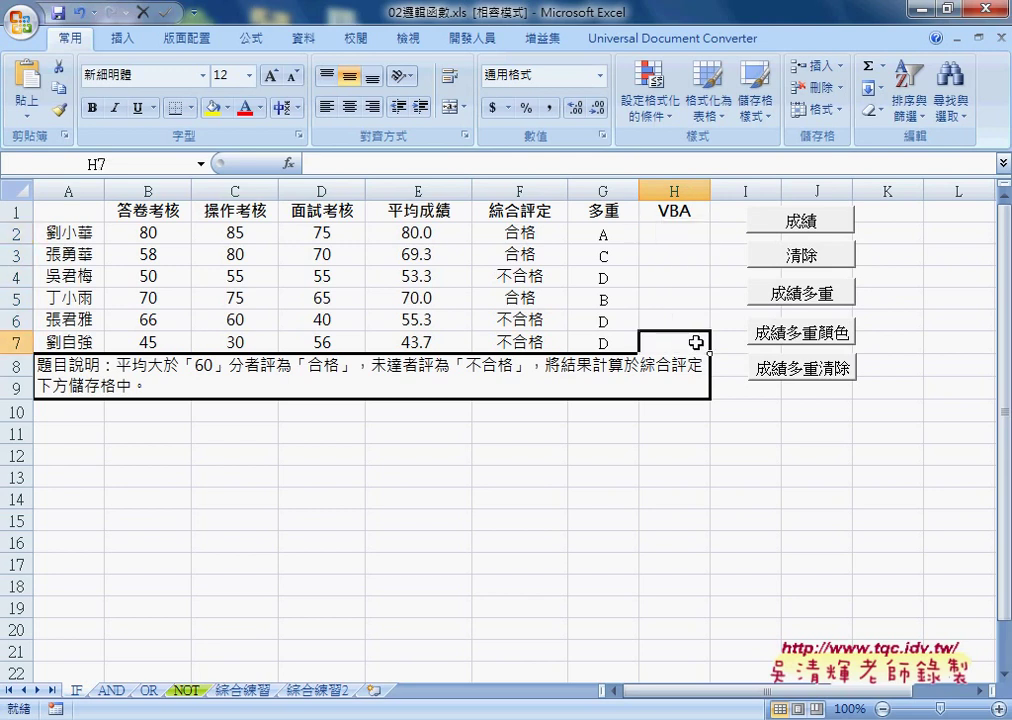
Step: Fill column H with 合格/不合格 verdicts, then clear them again
left_click(812, 224)
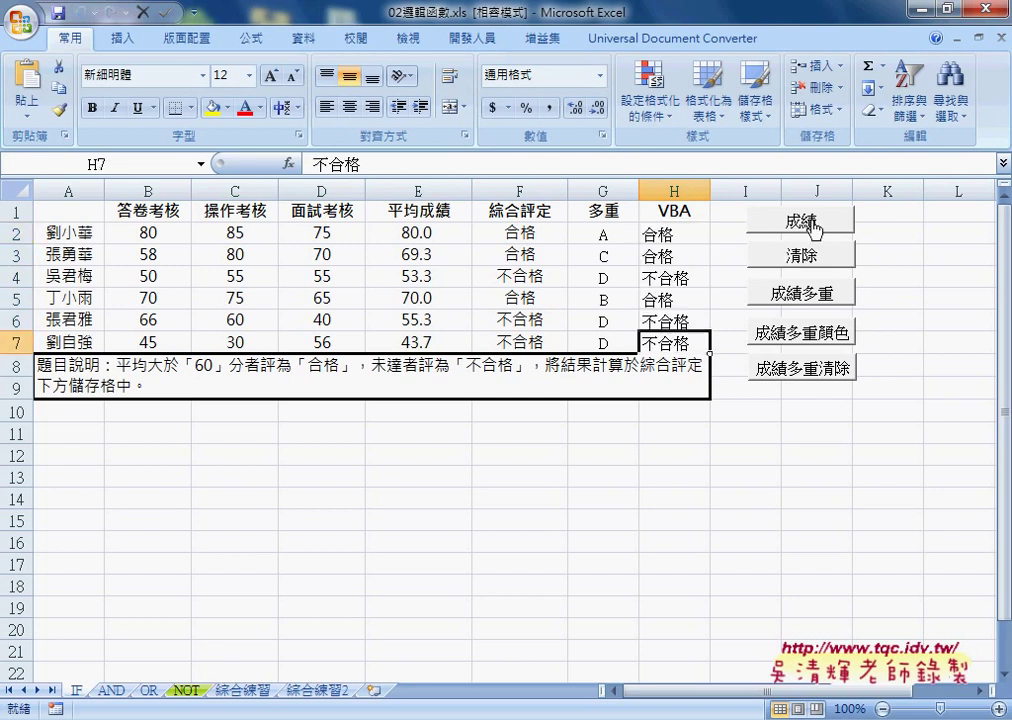
left_click_drag(668, 234, 668, 342)
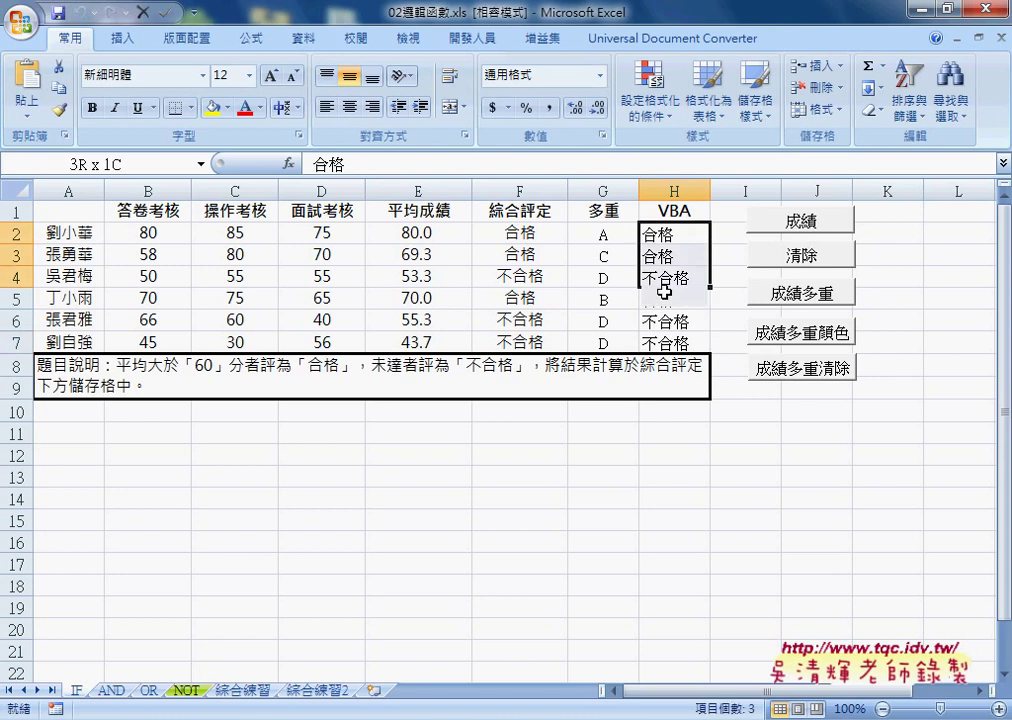
left_click(676, 235)
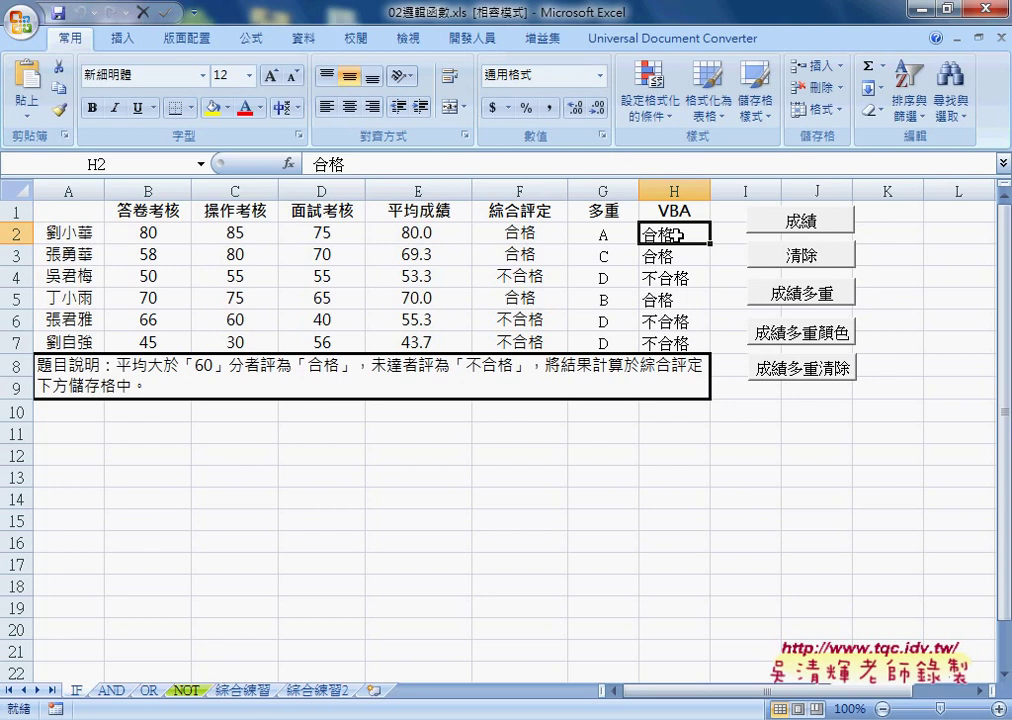
left_click(816, 262)
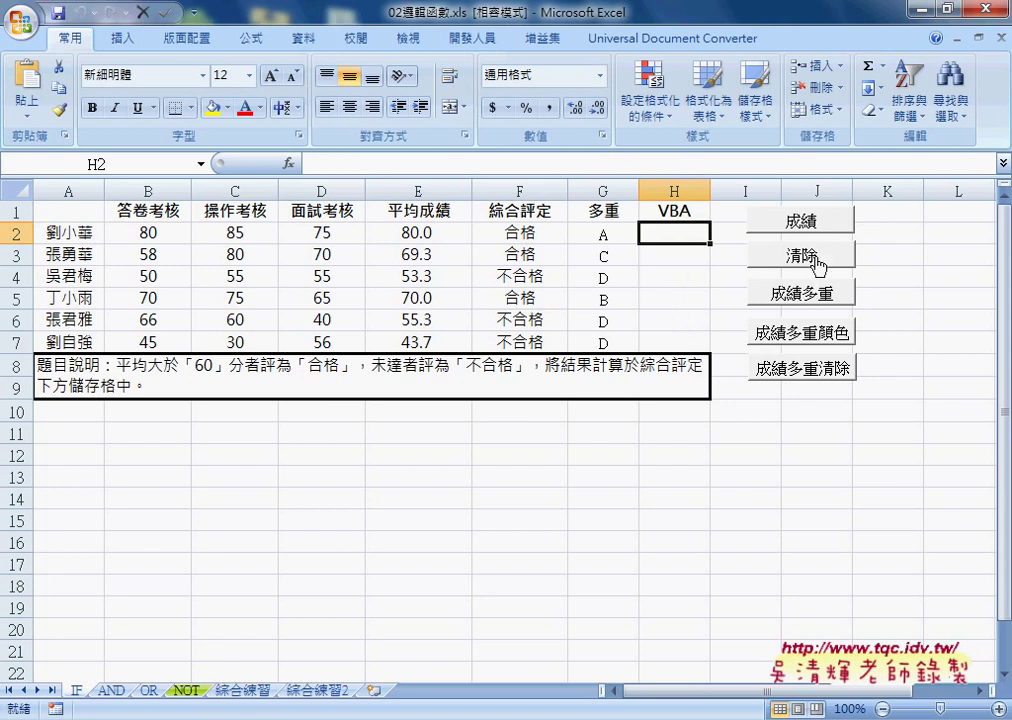
Step: Fill column H with letter grades A to D, check G2's nested IF, then clear them
left_click(818, 300)
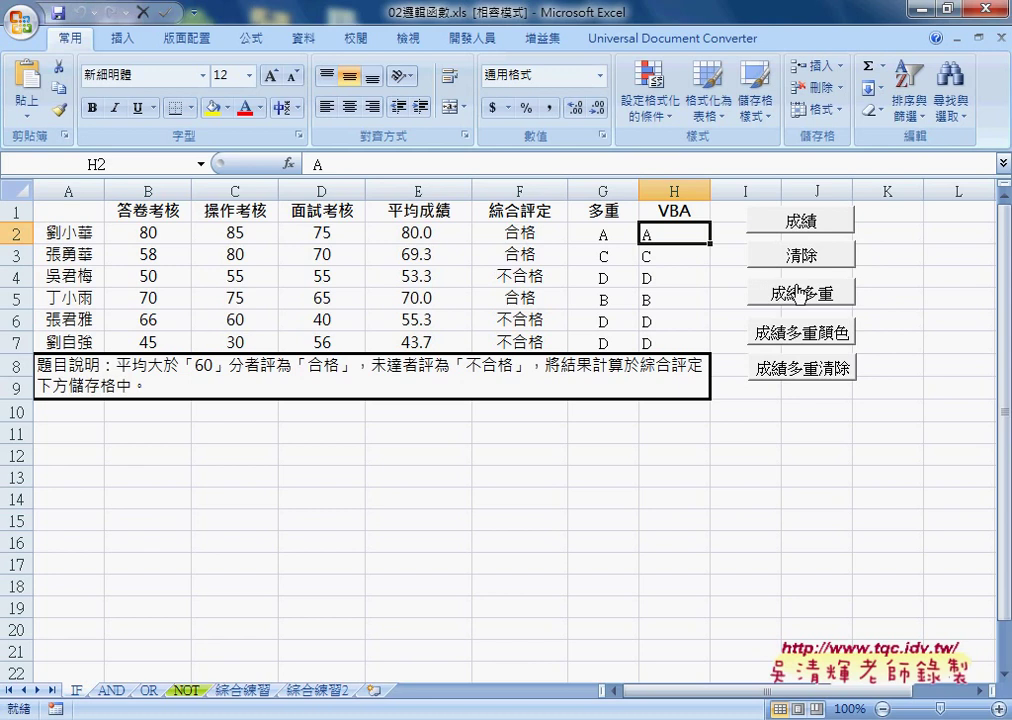
left_click(598, 234)
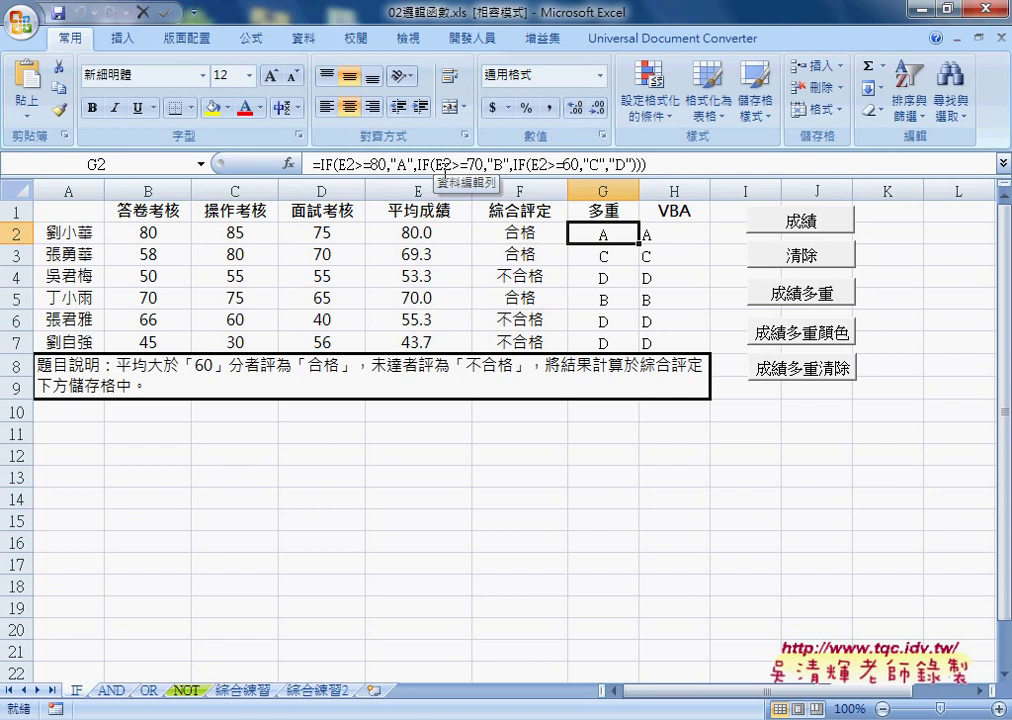
left_click(762, 255)
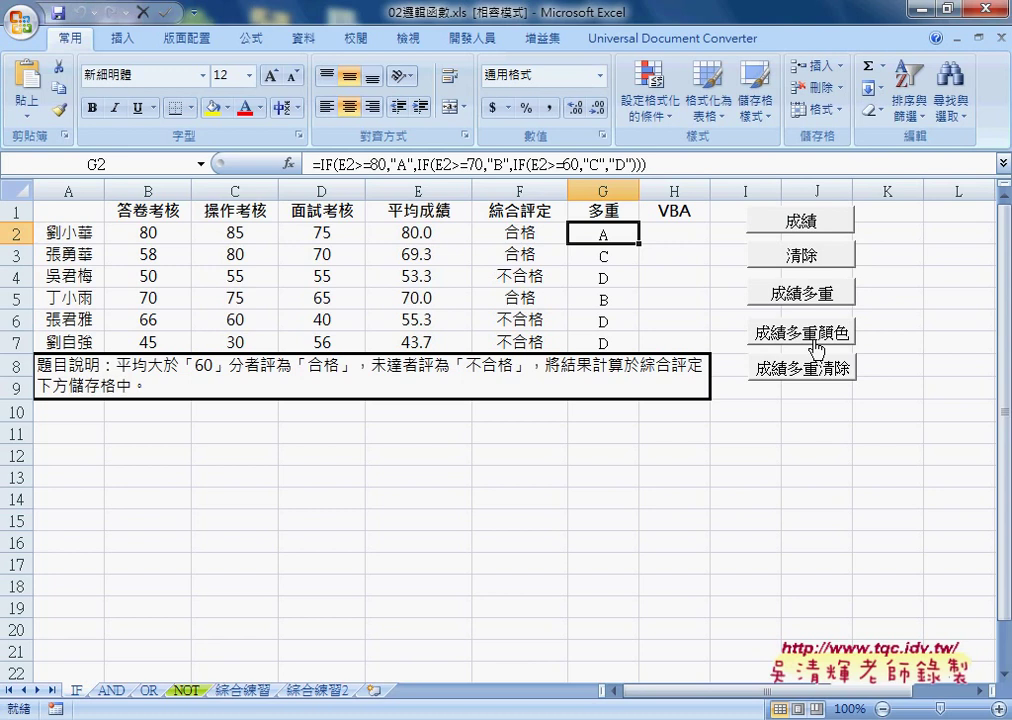
Step: Fill column H with colour-coded letter grades and inspect H2, H3 and H5
left_click(814, 336)
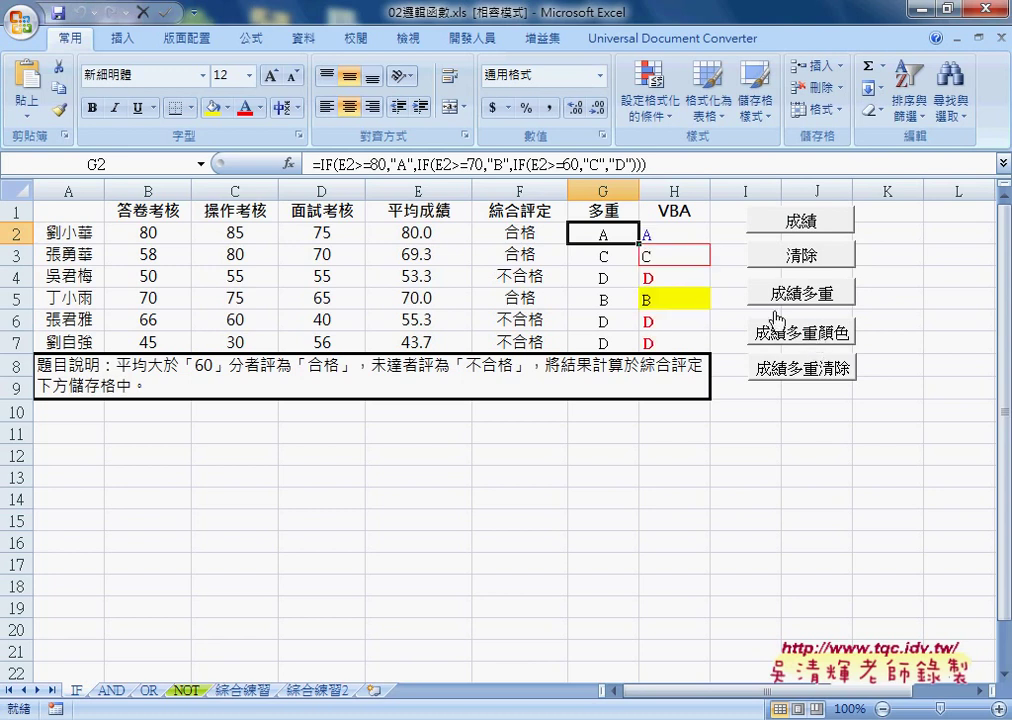
left_click(674, 234)
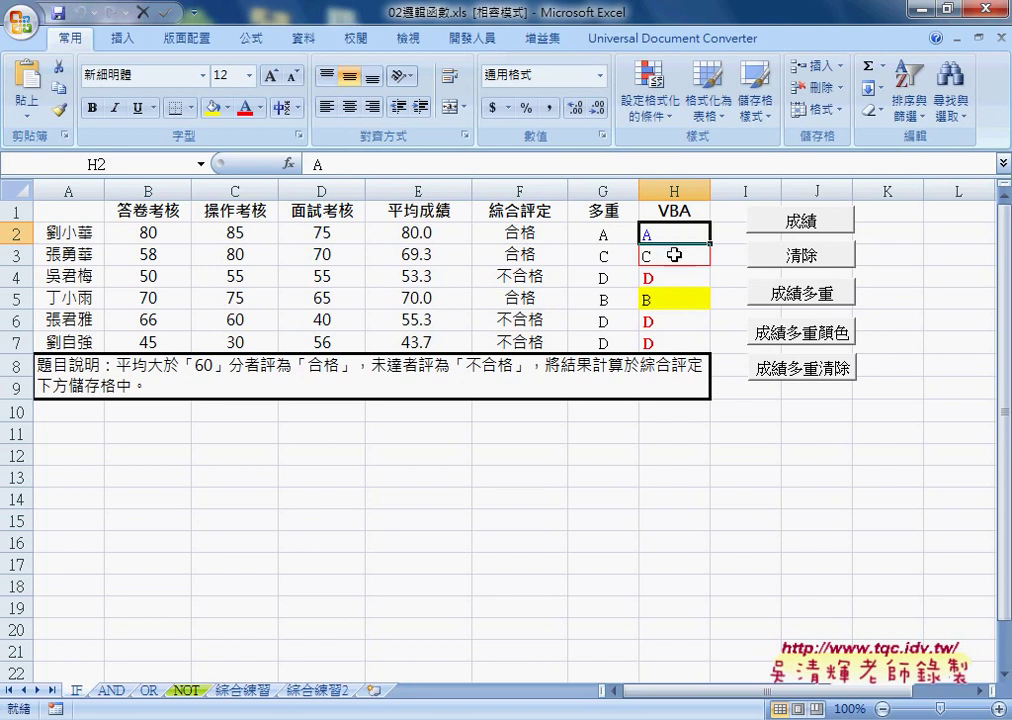
left_click(674, 254)
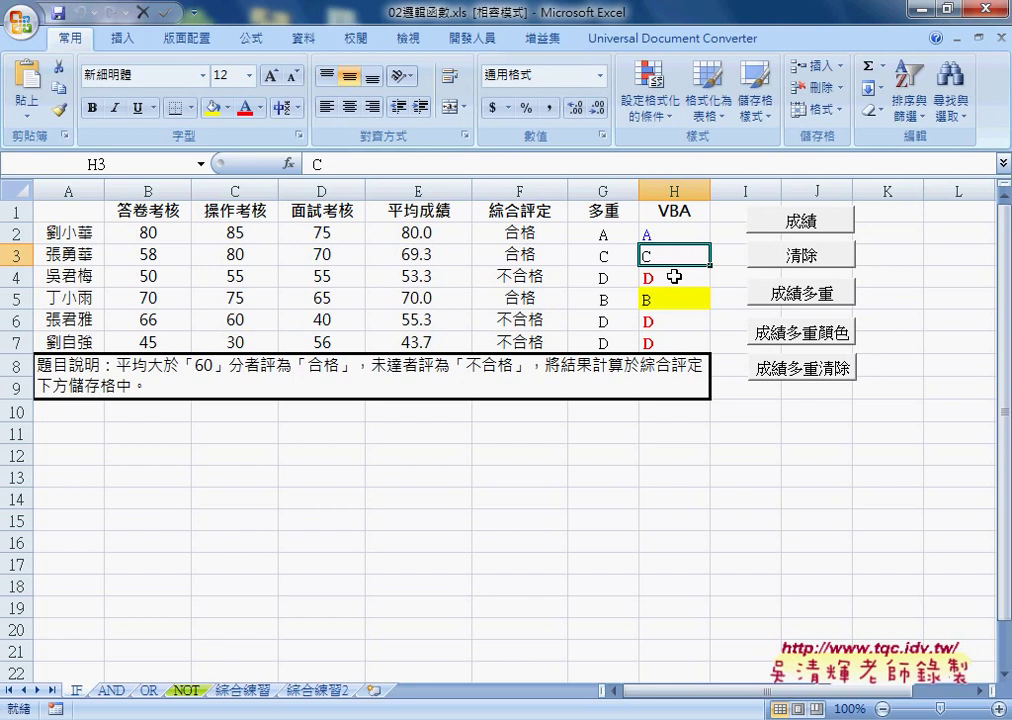
left_click(667, 297)
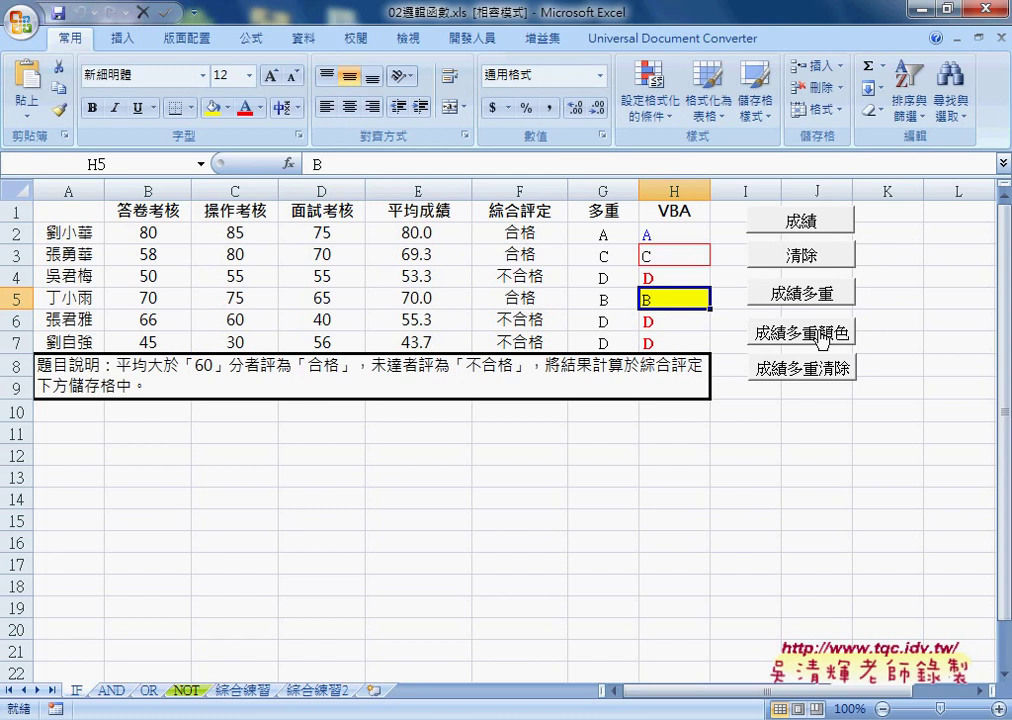
Step: Clear contents and formatting from H2:H7, then fill and clear the 合格/不合格 verdicts
left_click_drag(684, 233, 676, 342)
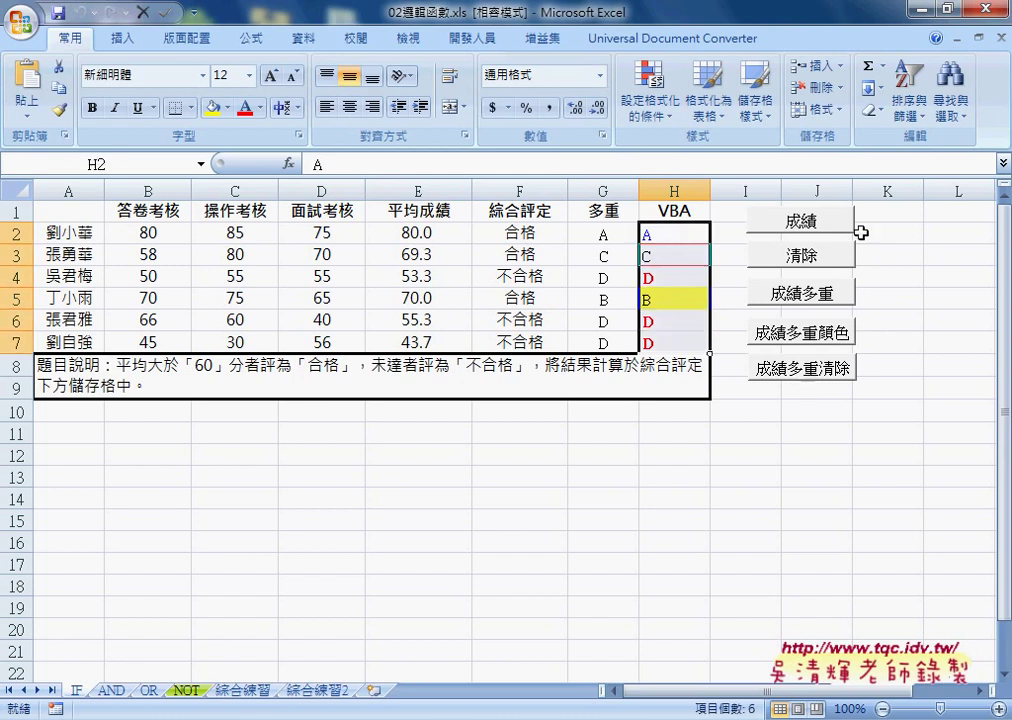
left_click(869, 110)
left_click(897, 134)
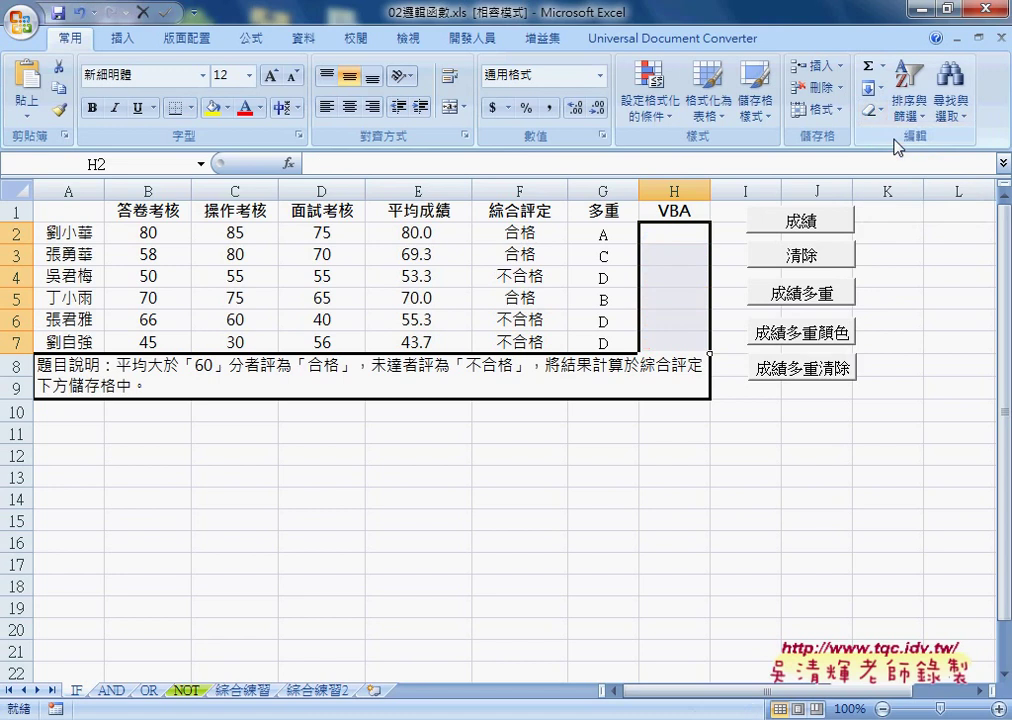
left_click(681, 235)
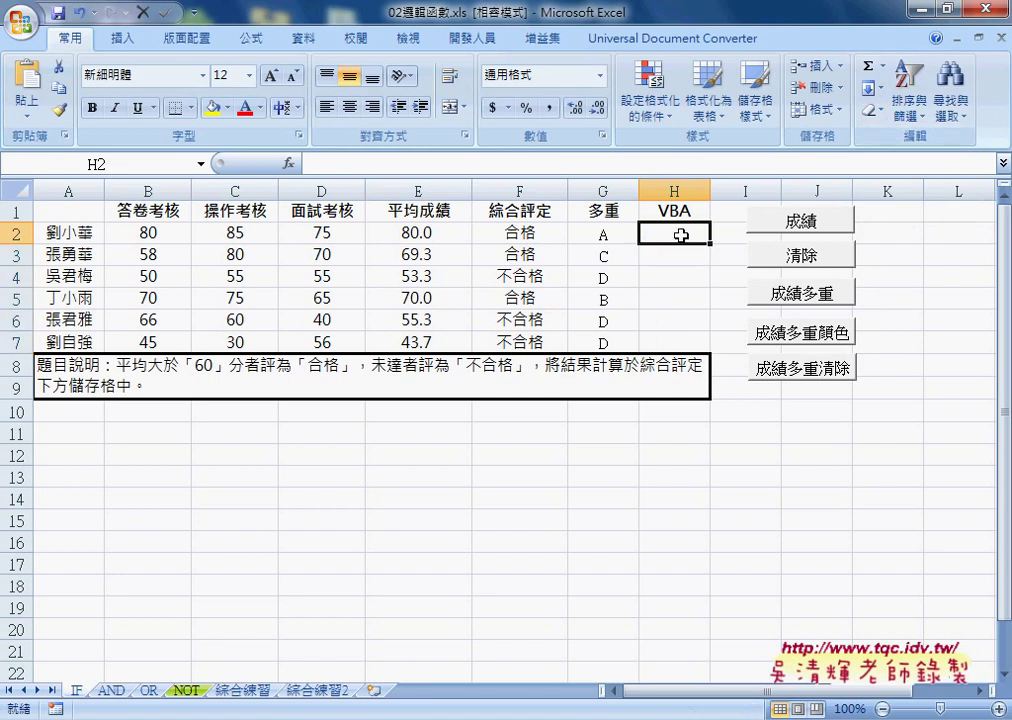
left_click(806, 223)
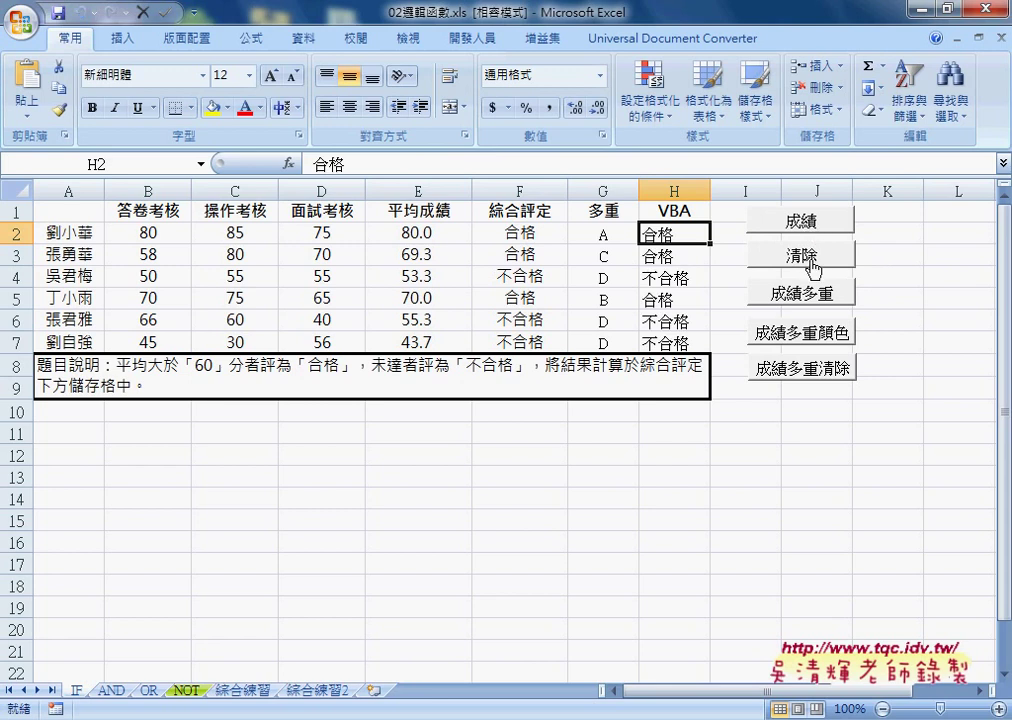
left_click(809, 260)
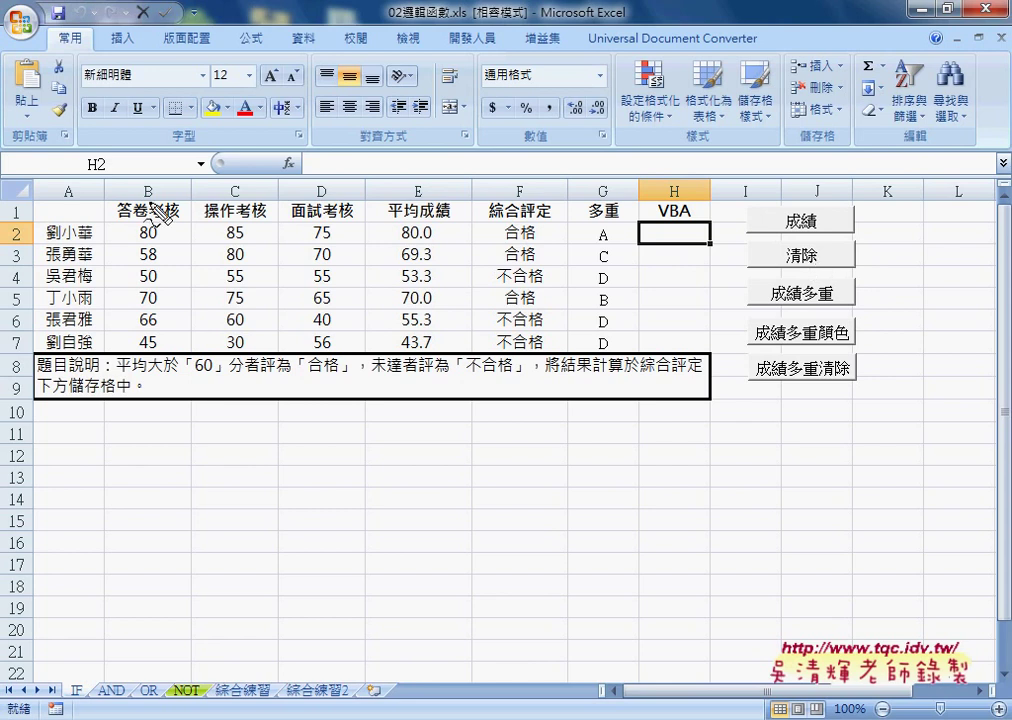
Step: Circle rows 2 and 7 and the column H header in red ink, then erase the annotations
left_click_drag(20, 223, 17, 226)
left_click_drag(20, 331, 17, 335)
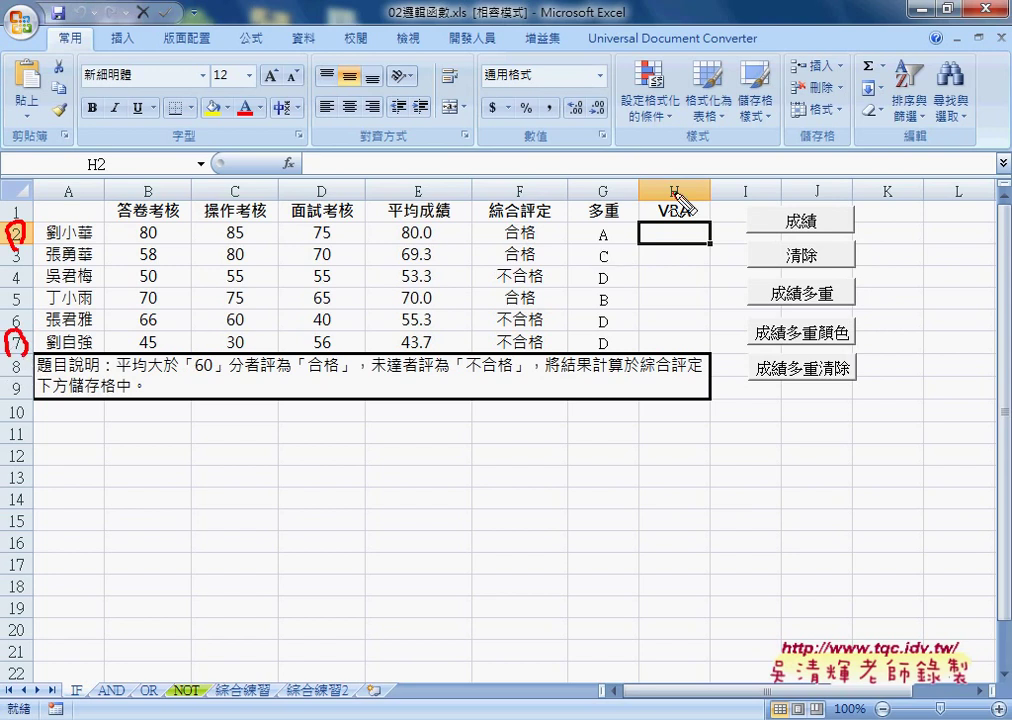
left_click_drag(676, 180, 684, 182)
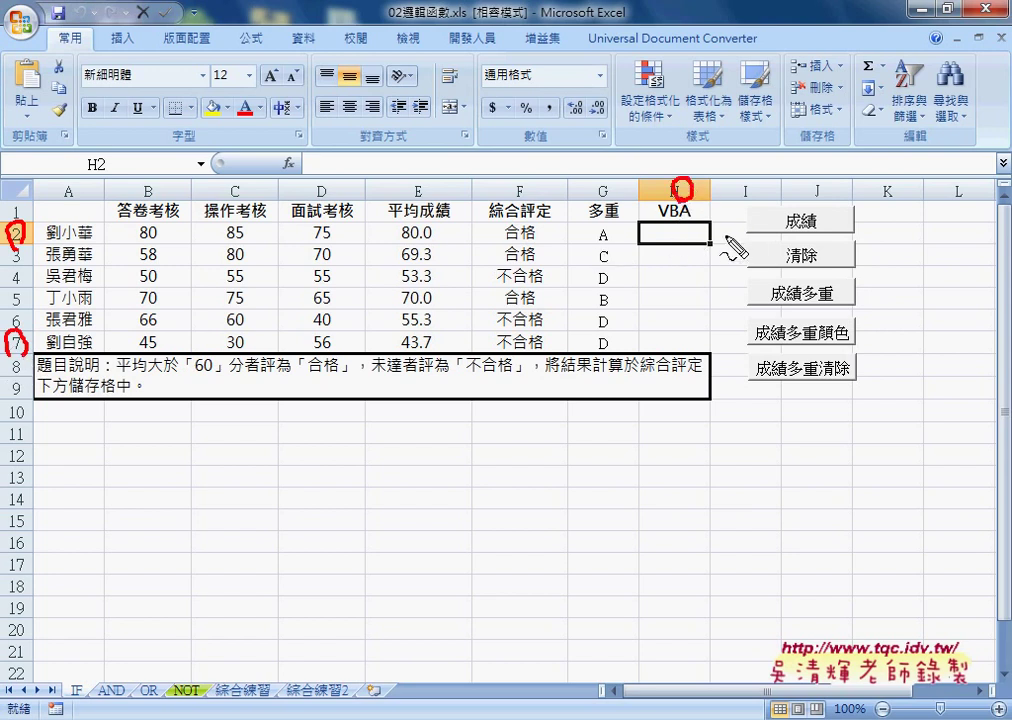
mouse_move(894, 228)
left_mouse_down()
mouse_move(918, 242)
mouse_move(910, 272)
left_mouse_up()
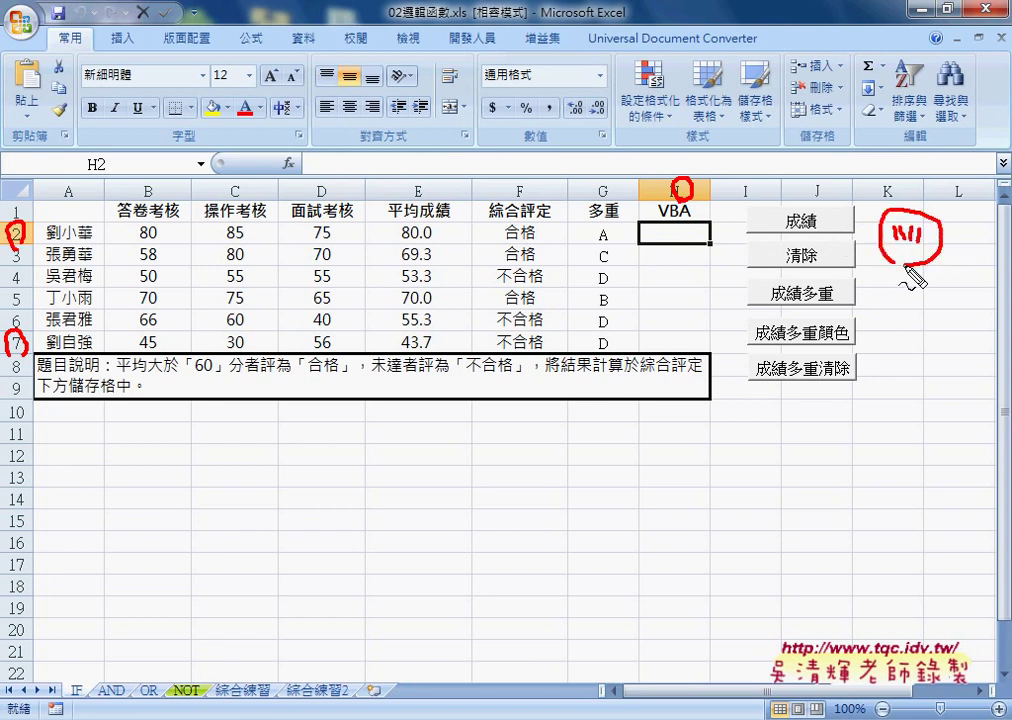
key("Escape")
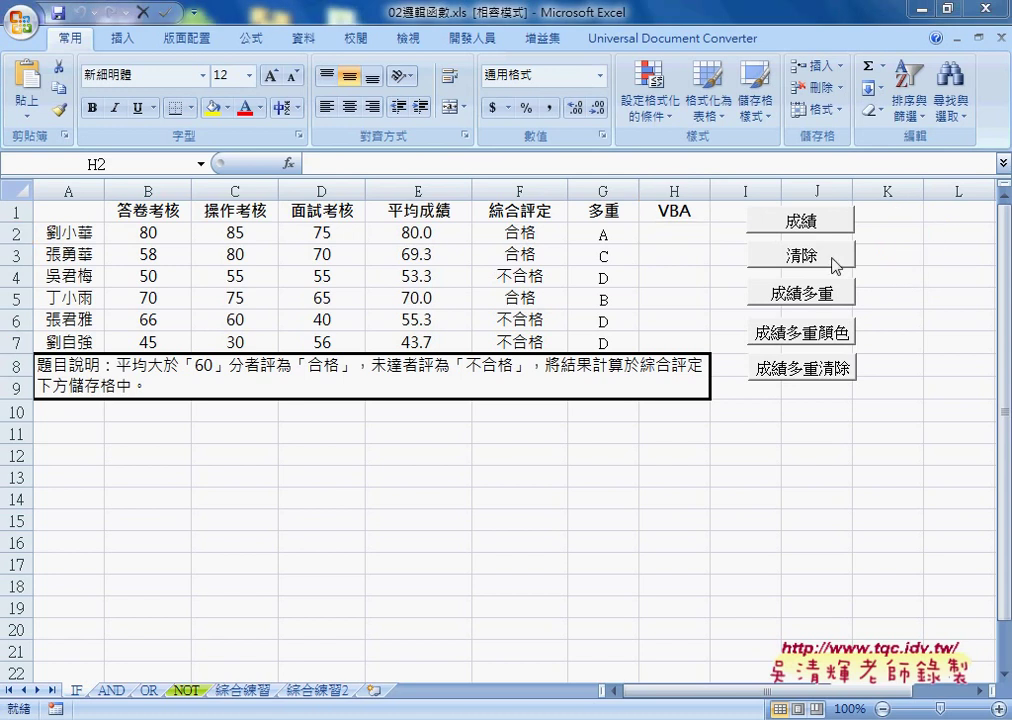
Step: Open the 清除 button's assigned macro code through 指定巨集 and 編輯
right_click(813, 258)
left_click(883, 419)
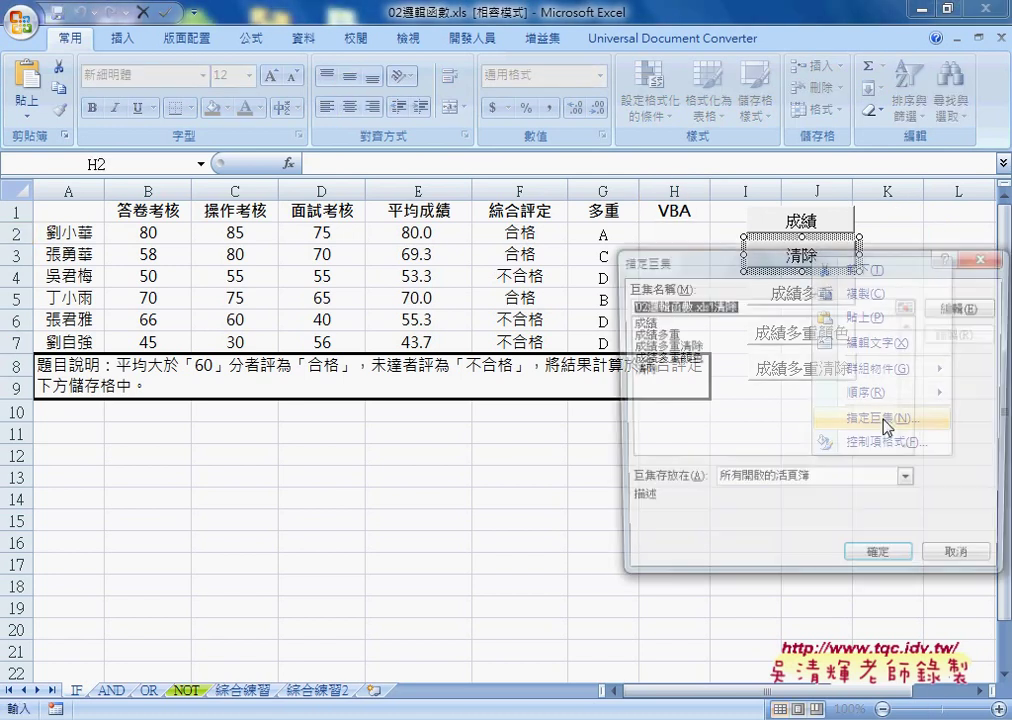
left_click(970, 304)
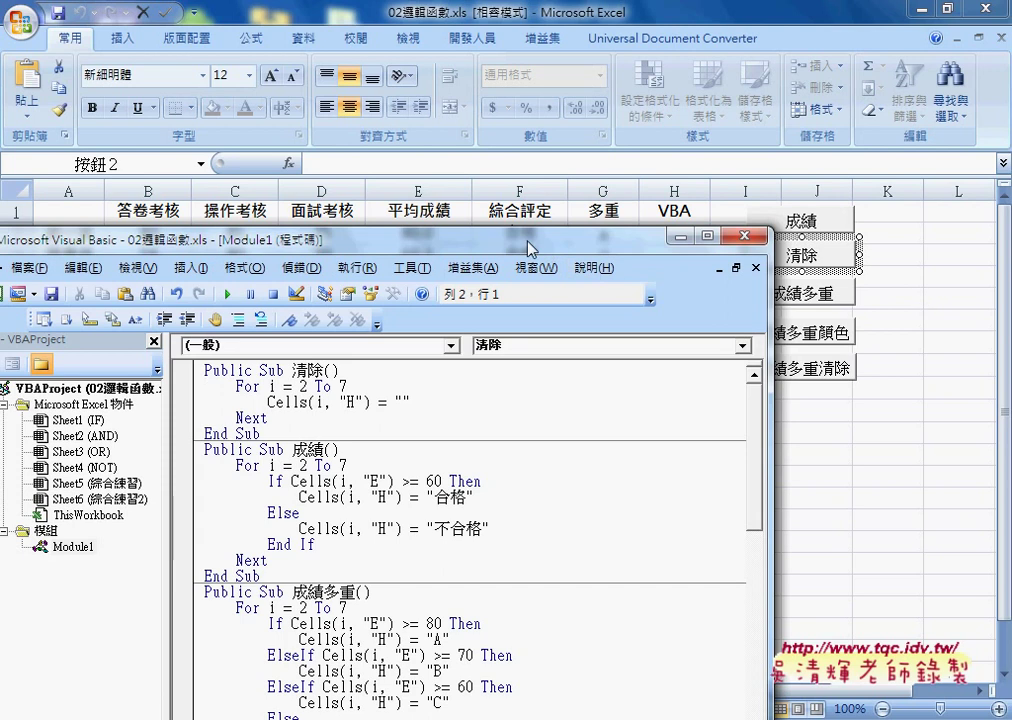
left_click_drag(380, 237, 583, 72)
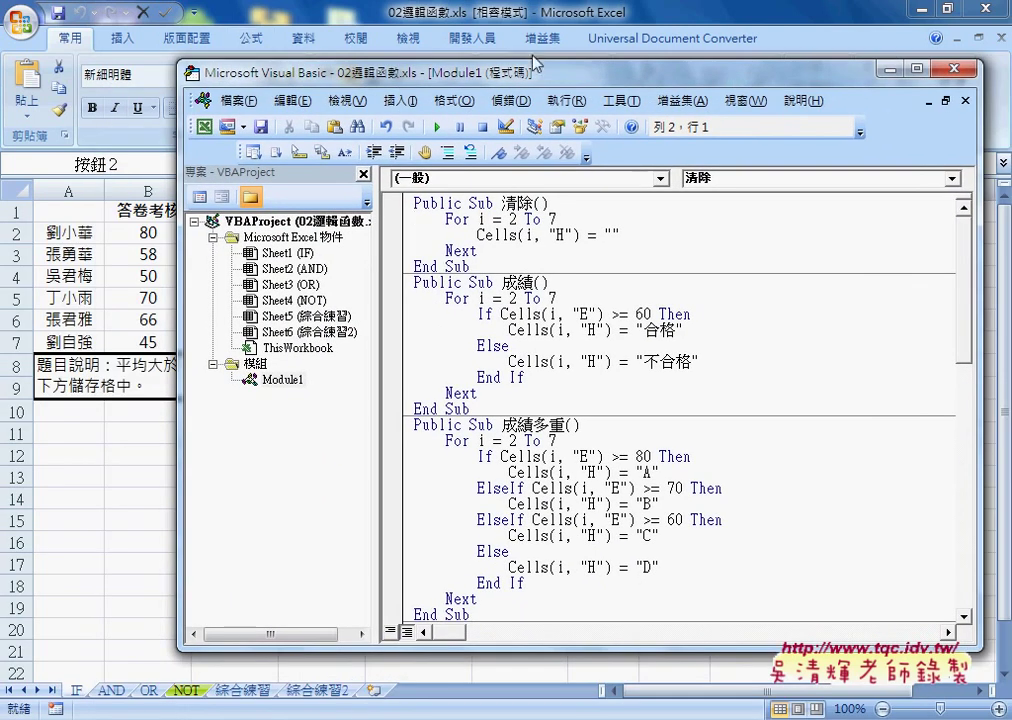
Step: Reopen the editor via Developer > Visual Basic and show Module1 with the 清除 macro highlighted
left_click(481, 42)
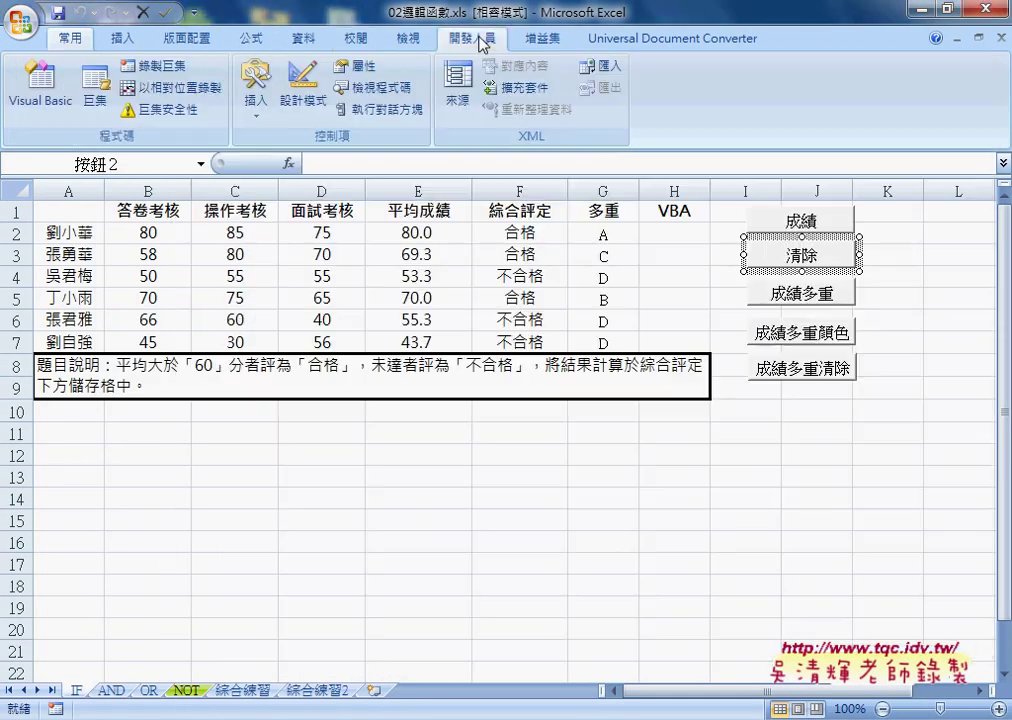
left_click(50, 92)
left_click(282, 380)
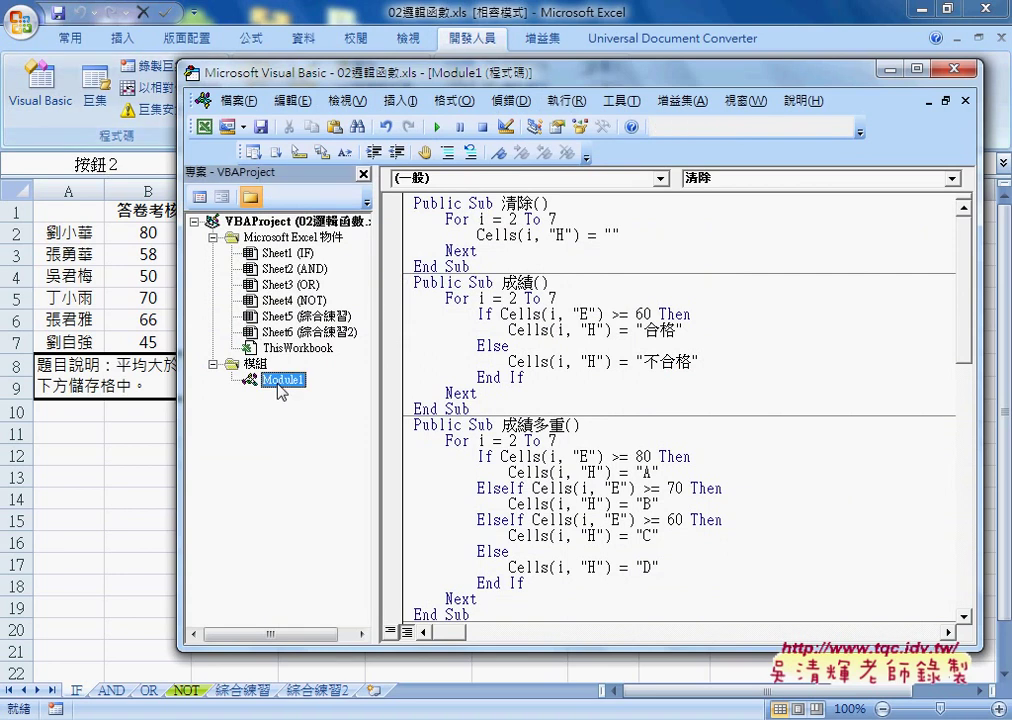
right_click(270, 286)
mouse_move(339, 371)
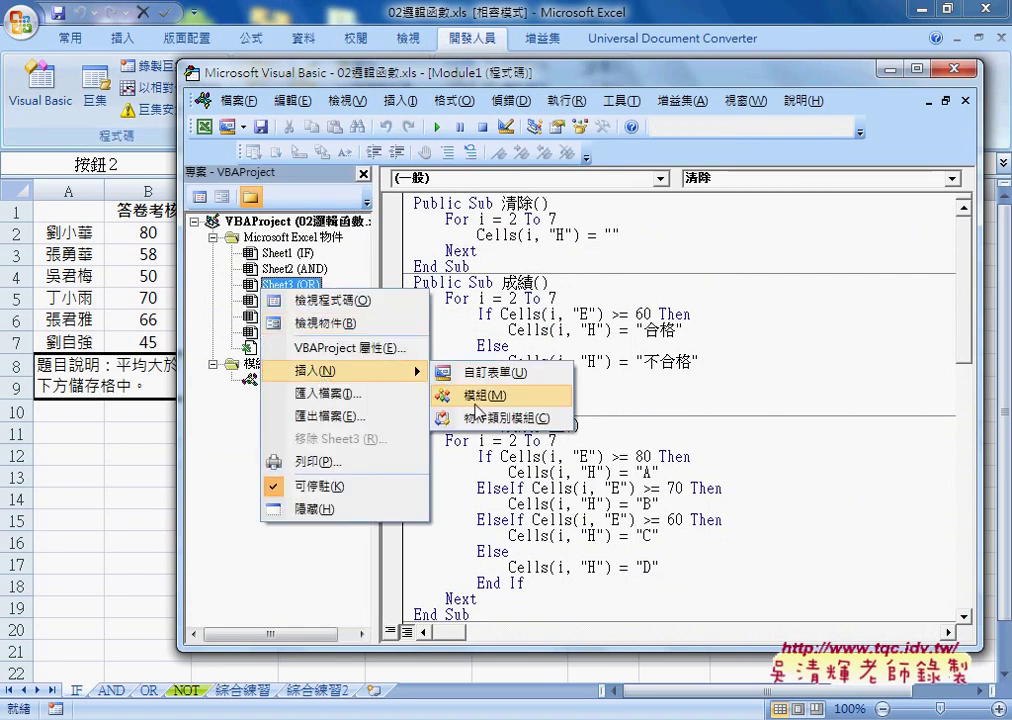
double_click(283, 380)
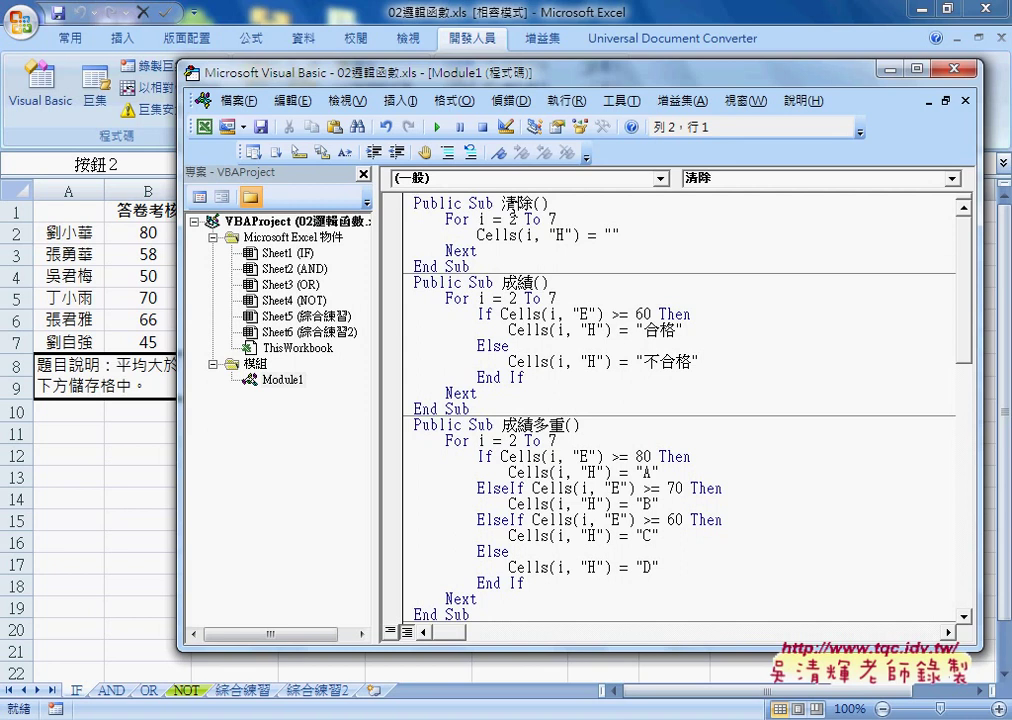
left_click_drag(501, 203, 535, 203)
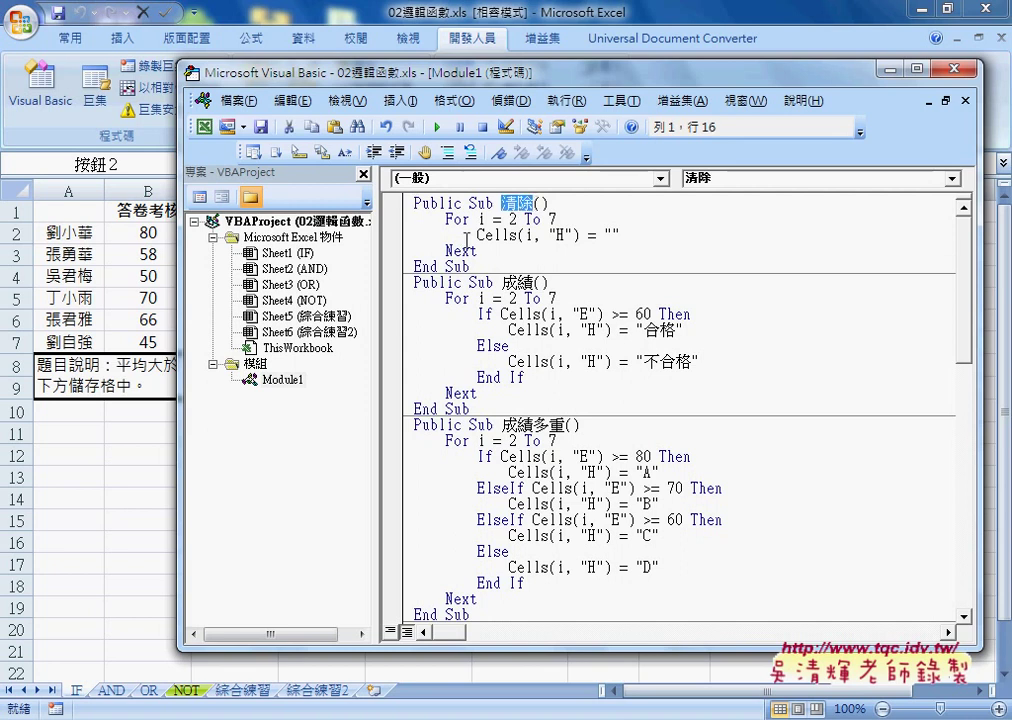
left_click(402, 101)
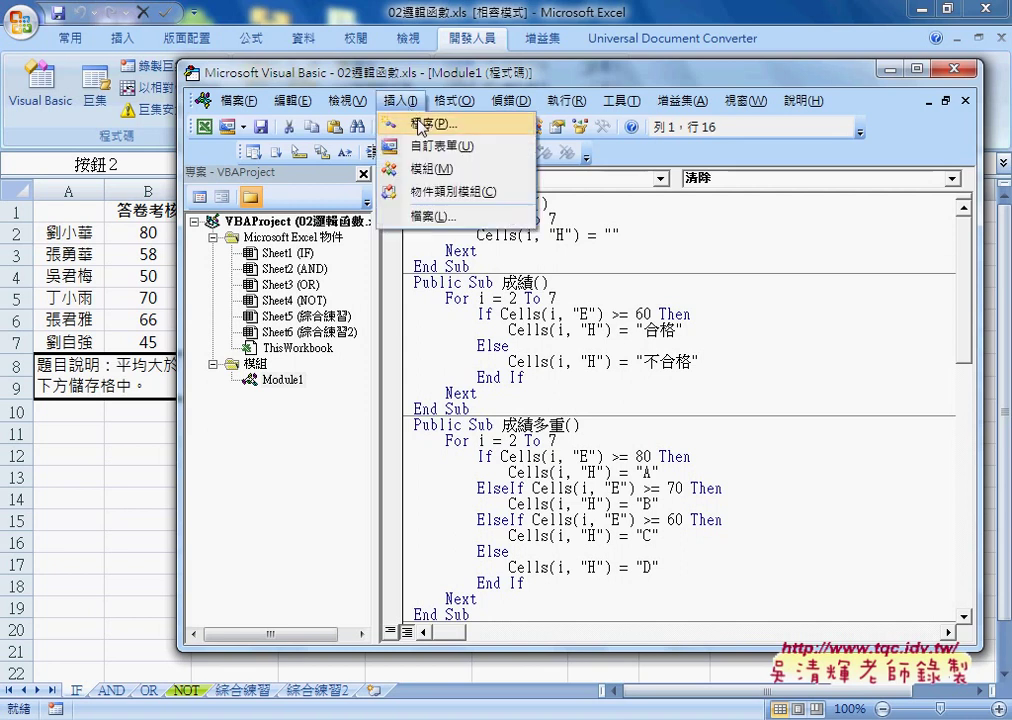
left_click(410, 123)
left_click_drag(454, 168, 494, 236)
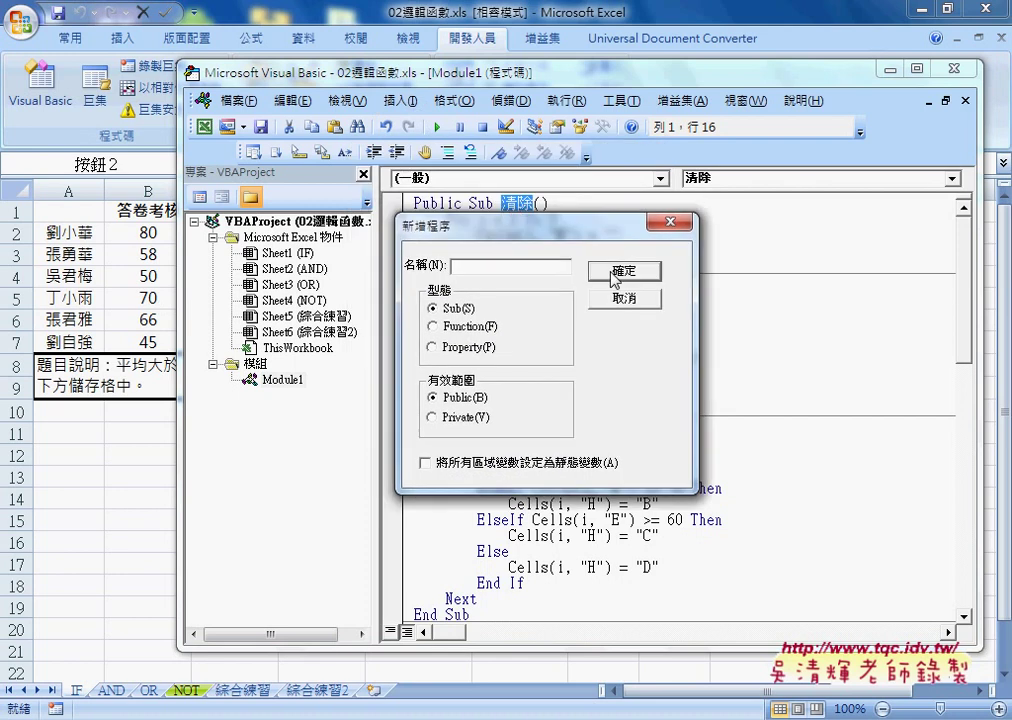
left_click(620, 299)
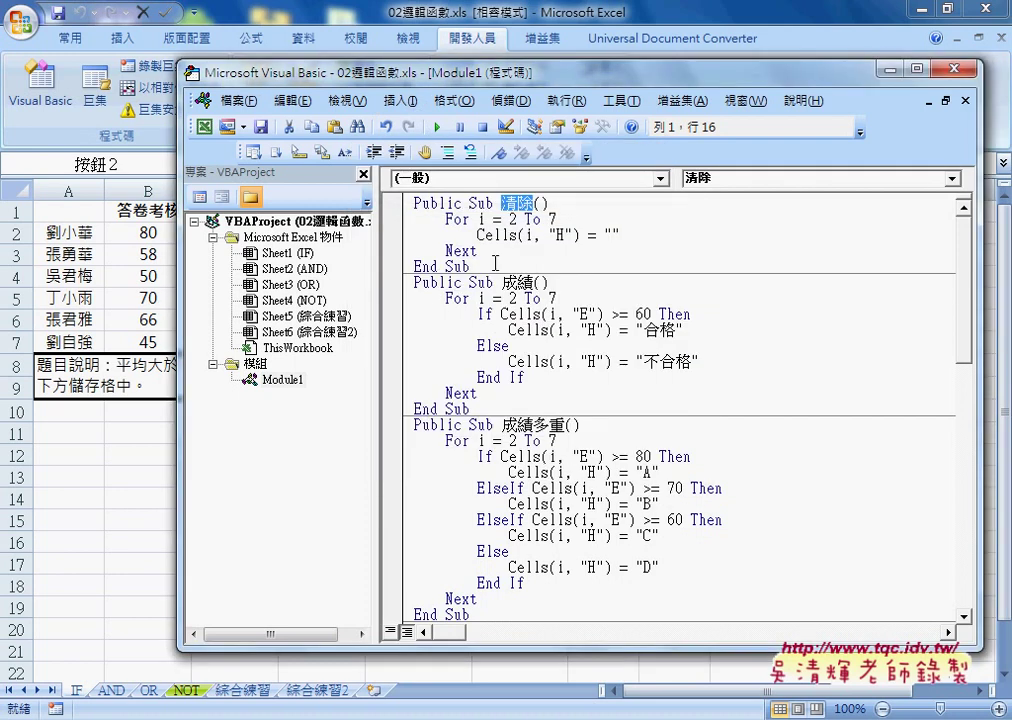
left_click_drag(400, 252, 401, 226)
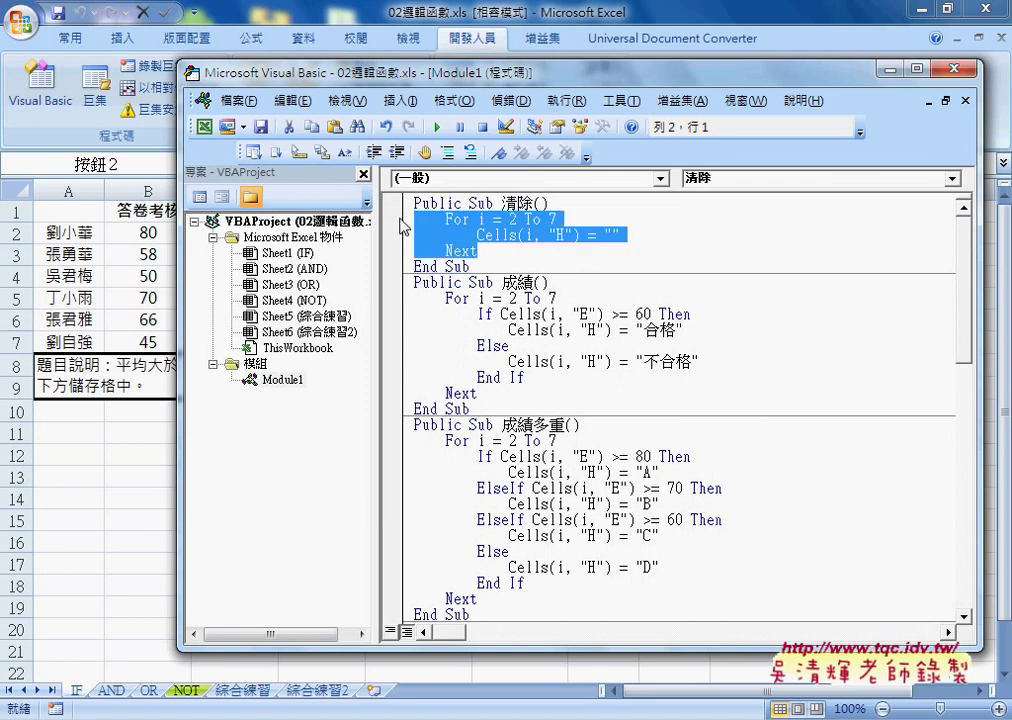
key("Delete")
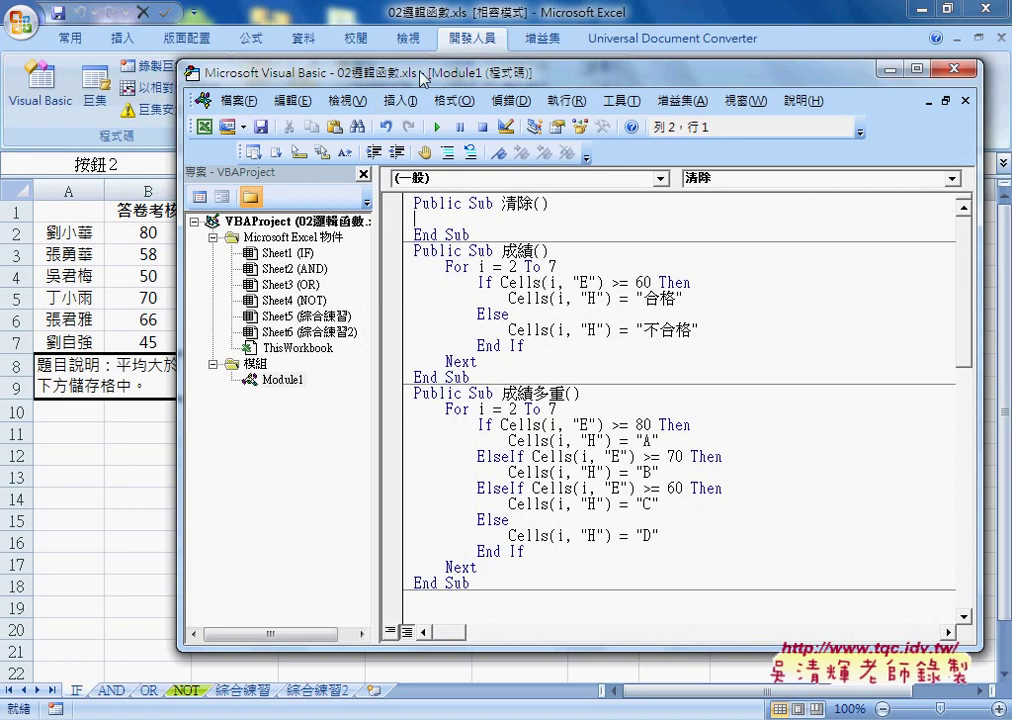
left_click_drag(420, 74, 667, 87)
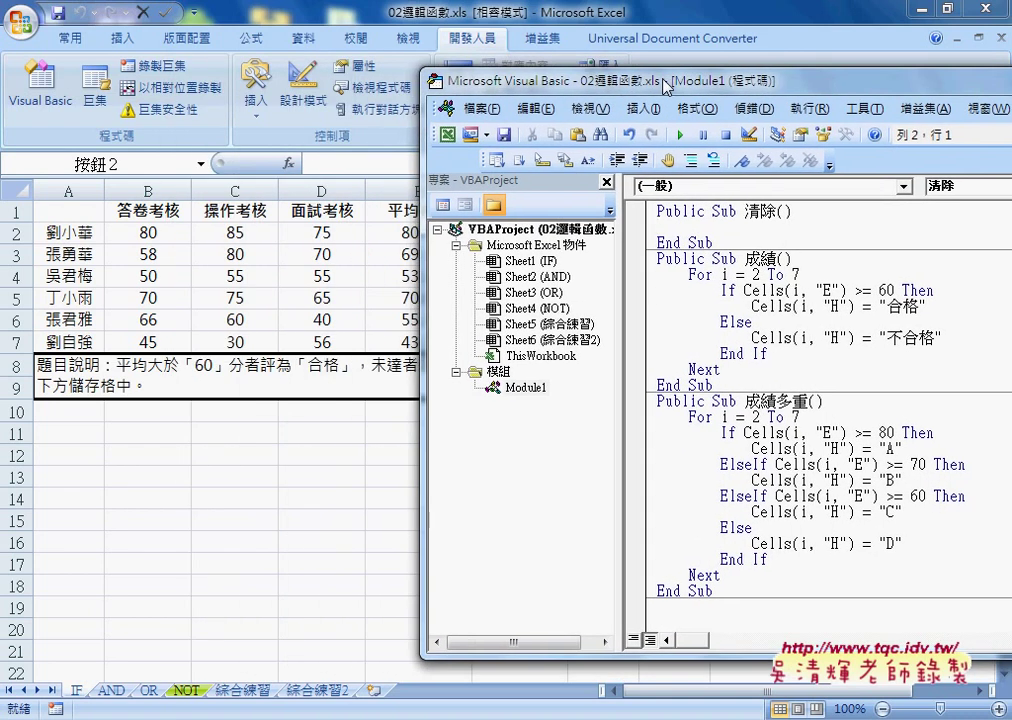
key("ctrl+z")
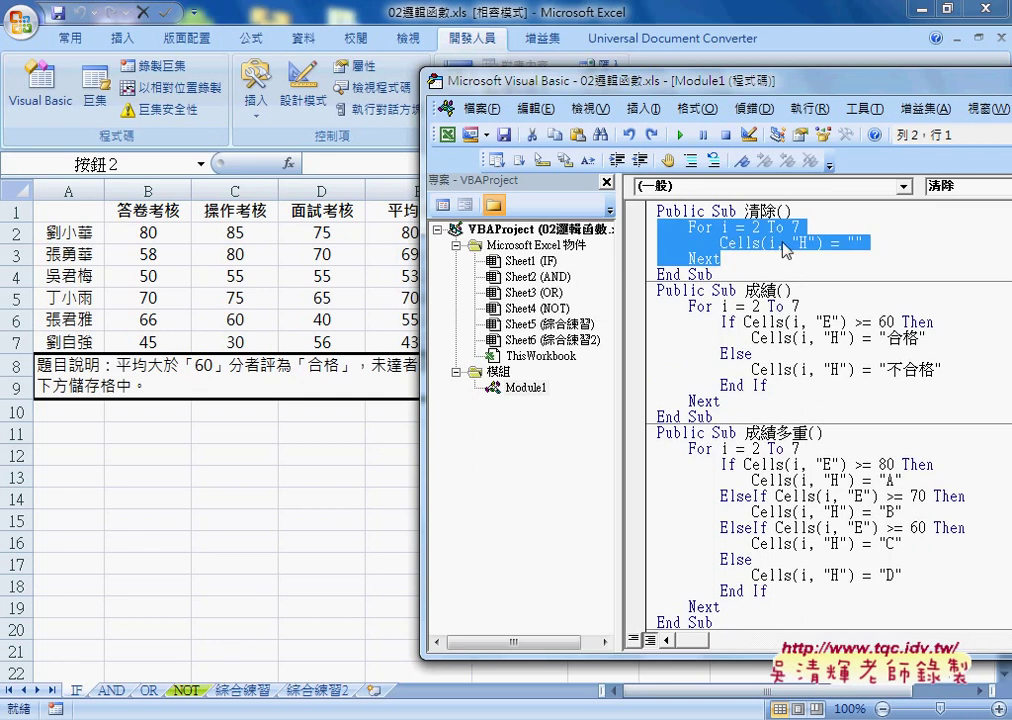
left_click(757, 228)
double_click(797, 228)
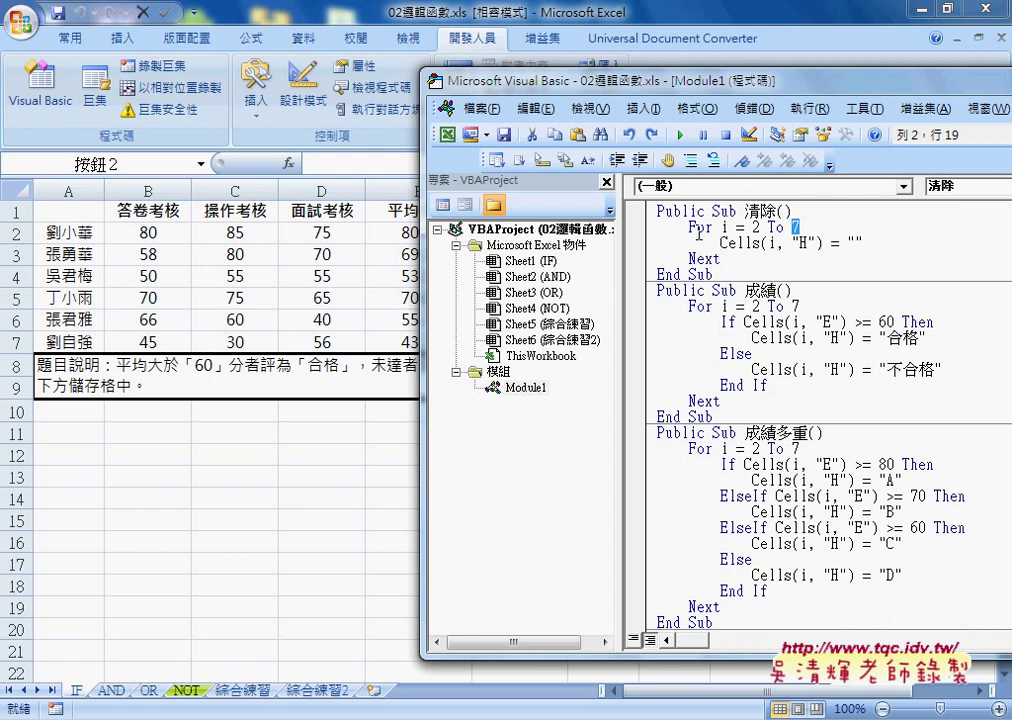
left_click_drag(688, 228, 713, 231)
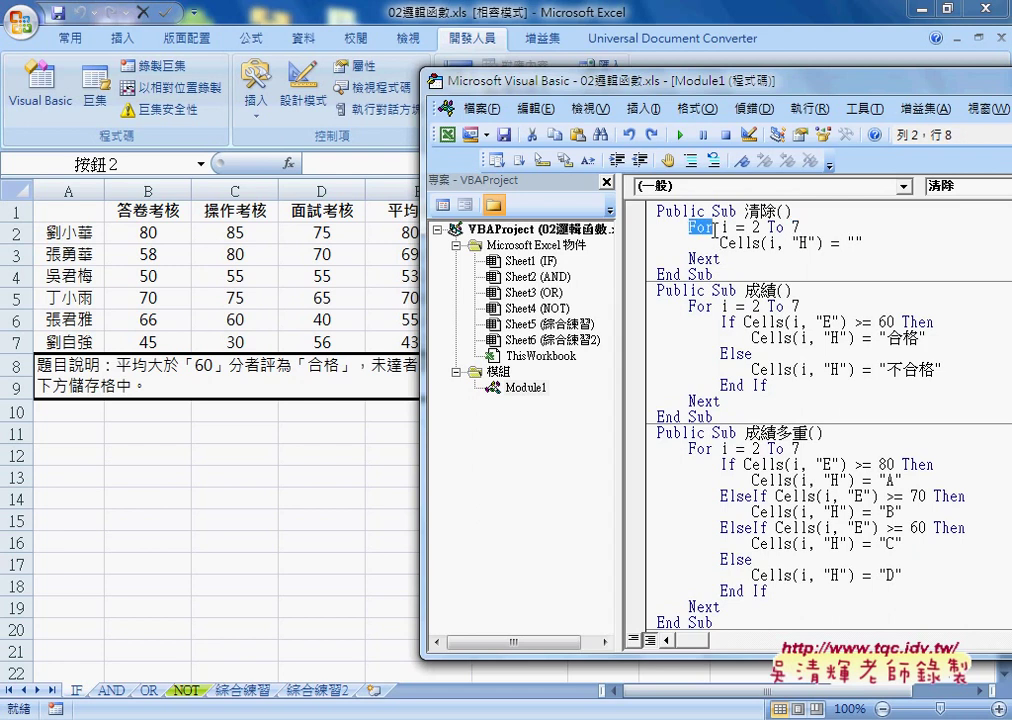
left_click(704, 259)
left_click(703, 229)
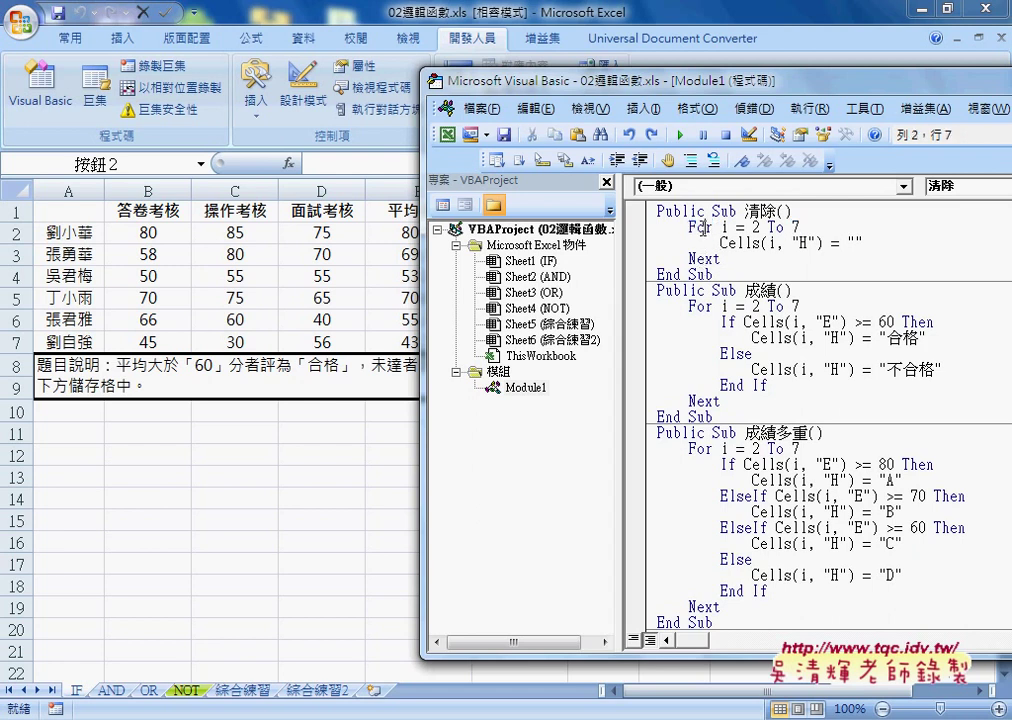
double_click(725, 228)
double_click(797, 228)
left_click(712, 258)
double_click(755, 227)
left_click(773, 243)
double_click(773, 243)
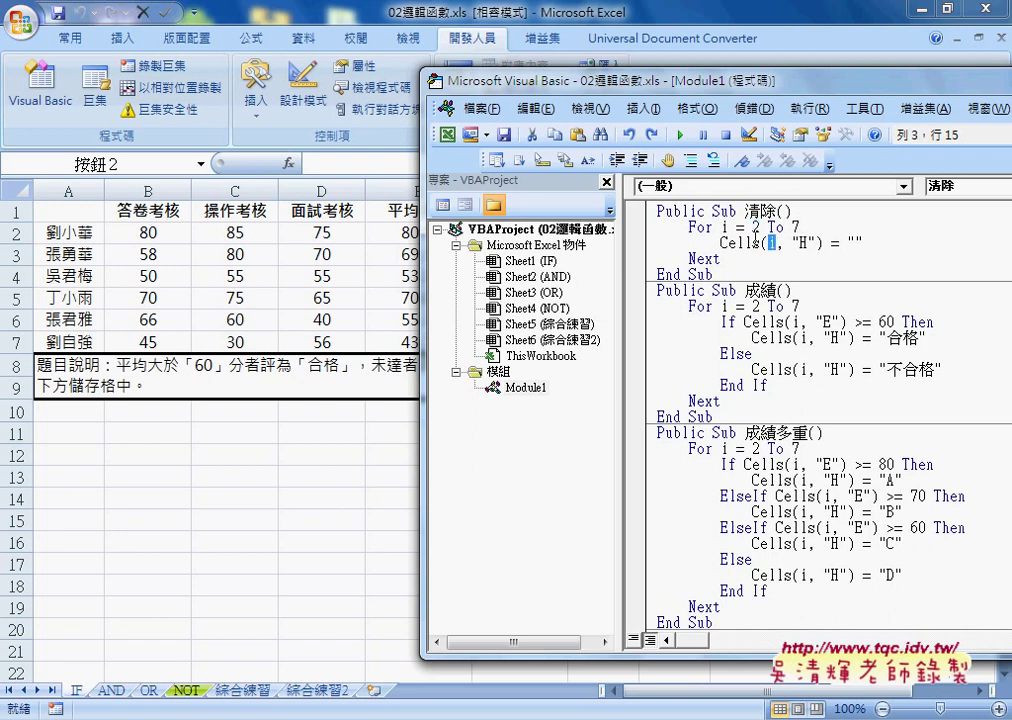
double_click(802, 243)
left_click_drag(792, 243, 816, 244)
double_click(772, 243)
left_click_drag(817, 243, 793, 244)
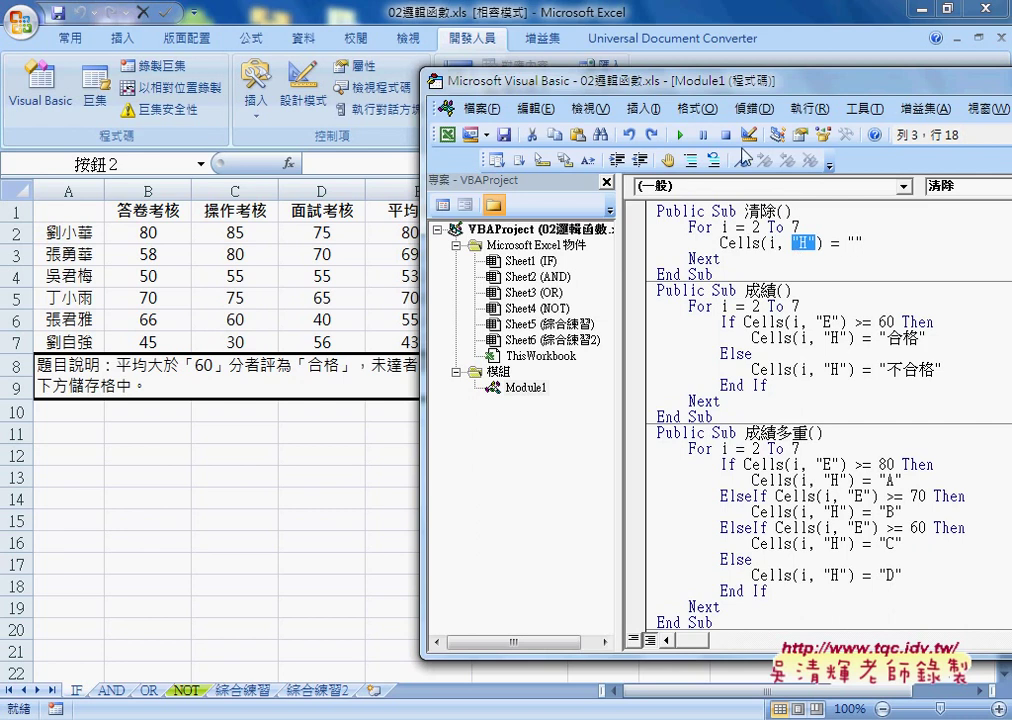
left_click_drag(720, 88, 869, 86)
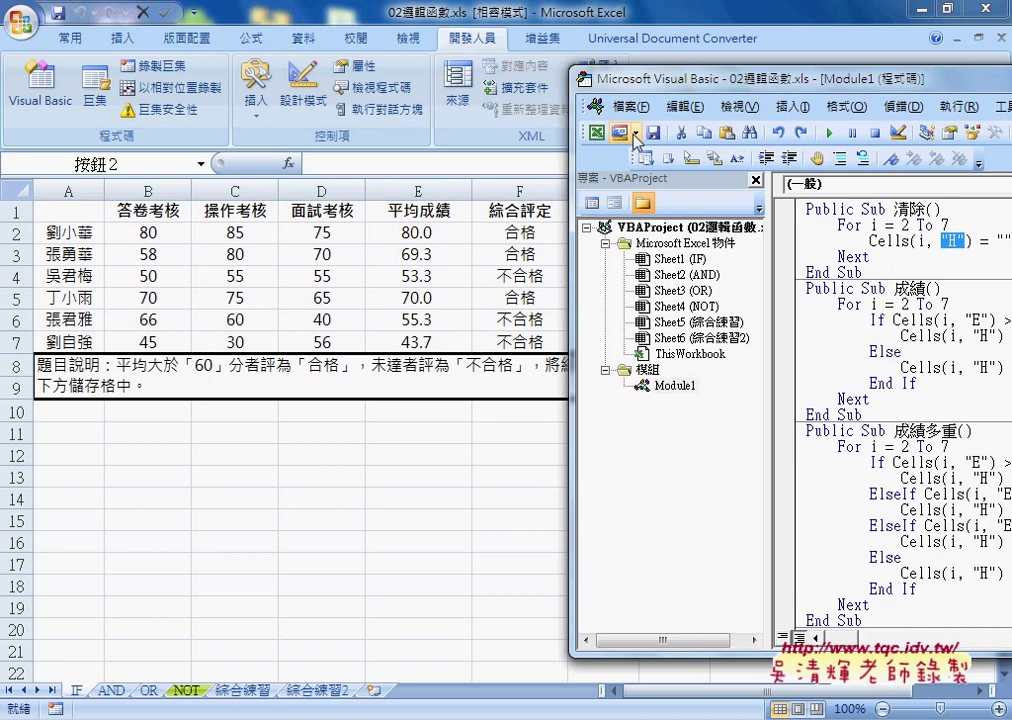
Step: Run 成績 to fill column H, then run 清除 from the editor to empty it
mouse_move(668, 88)
left_mouse_down()
mouse_move(817, 92)
mouse_move(110, 62)
left_mouse_up()
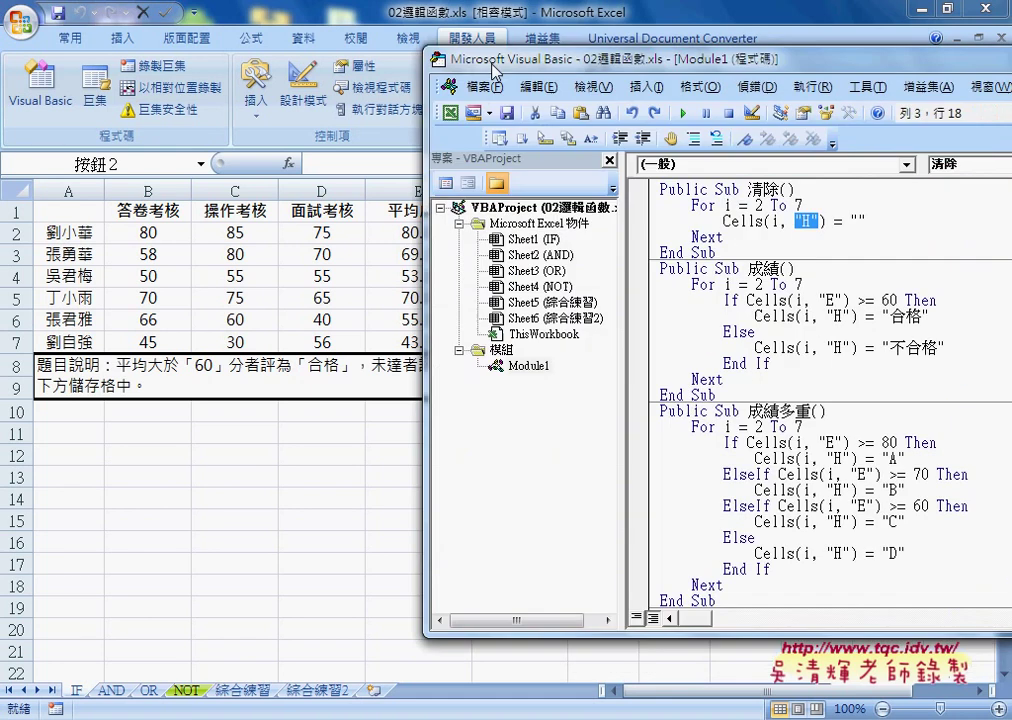
left_click_drag(806, 253, 536, 253)
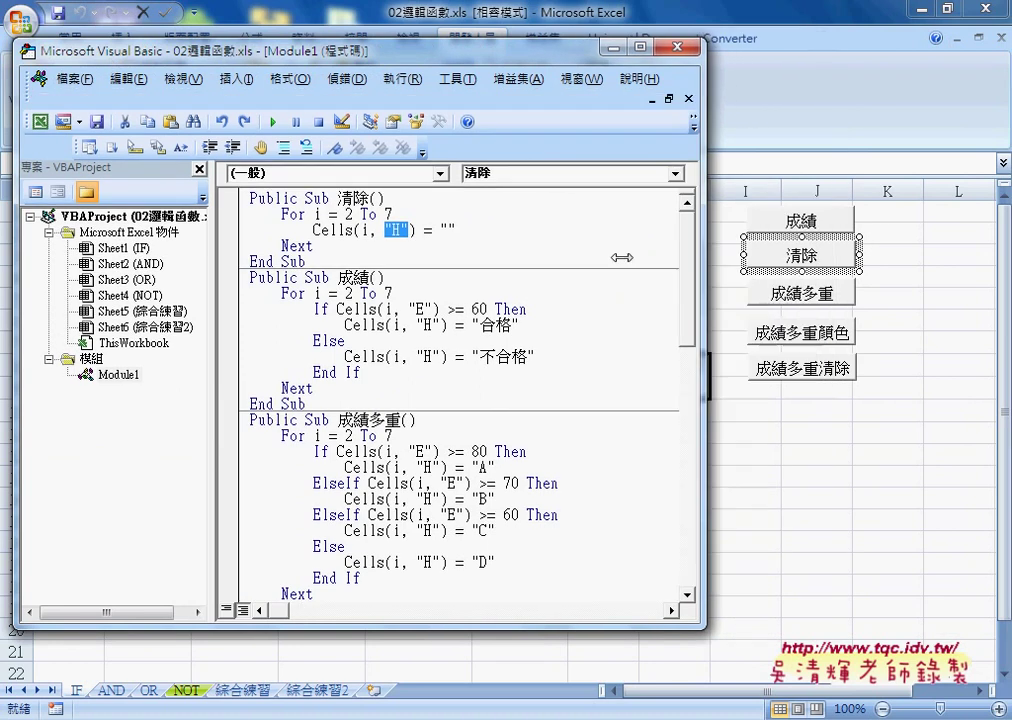
left_click(275, 128)
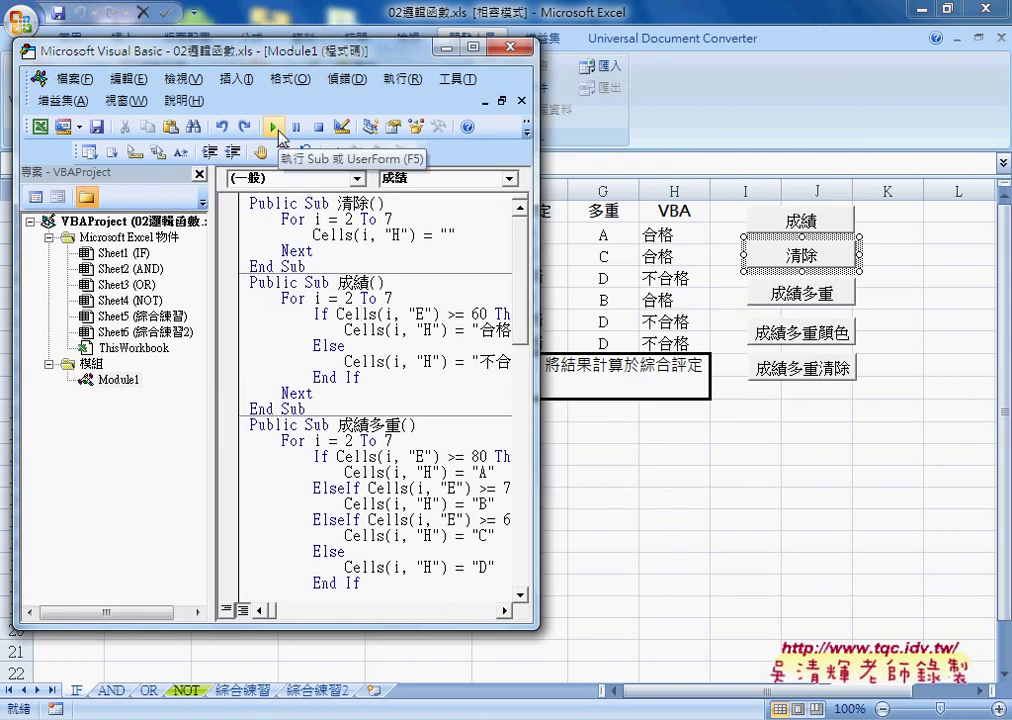
left_click(328, 234)
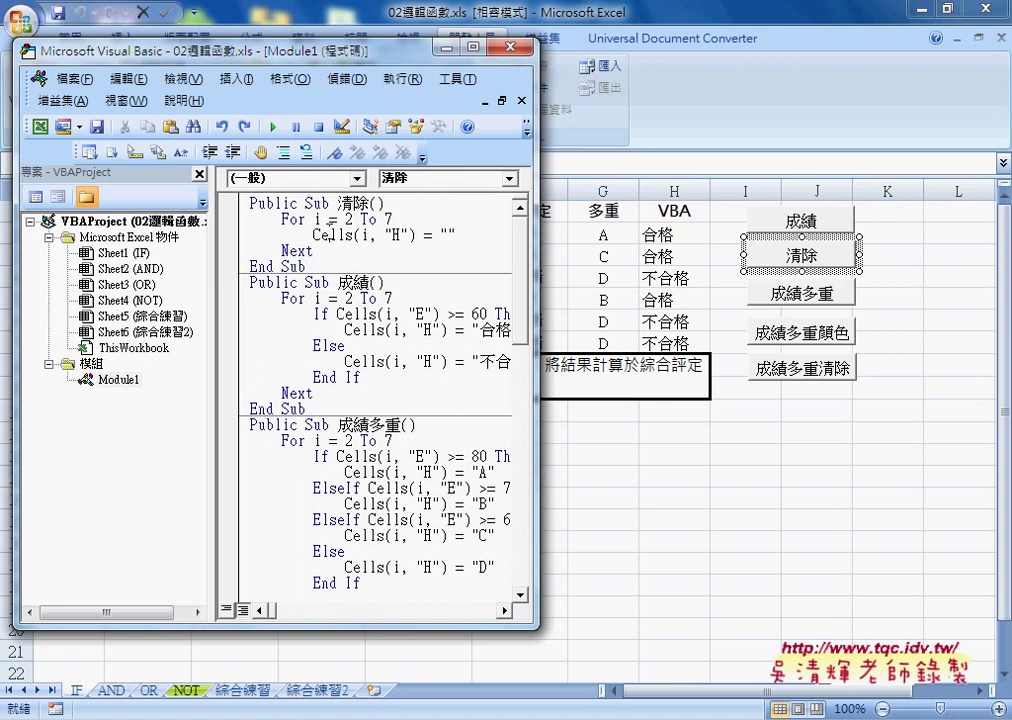
left_click(275, 128)
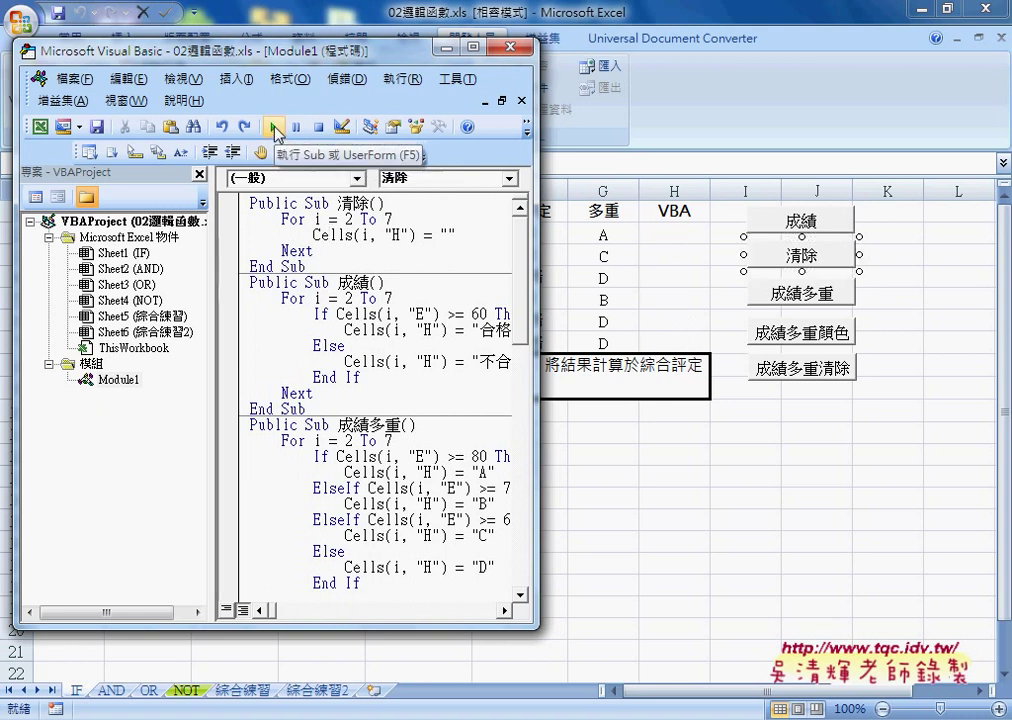
double_click(452, 233)
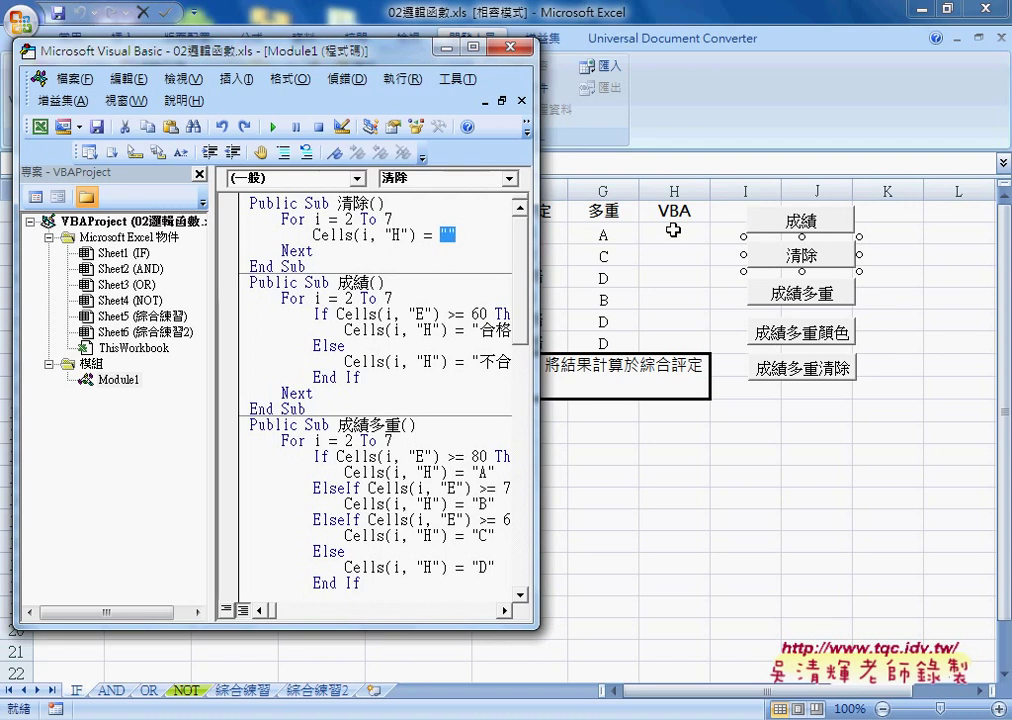
Step: Widen the code window and select the 清除 macro and the 成績 macro's body and name
left_click_drag(358, 58, 294, 53)
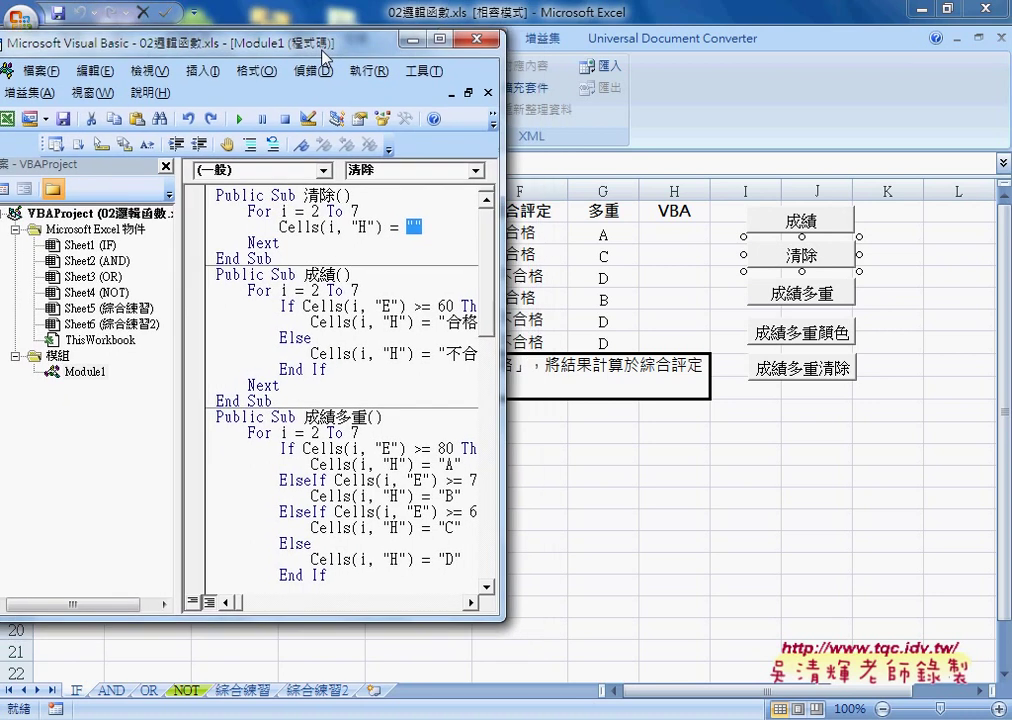
left_click_drag(475, 264, 563, 264)
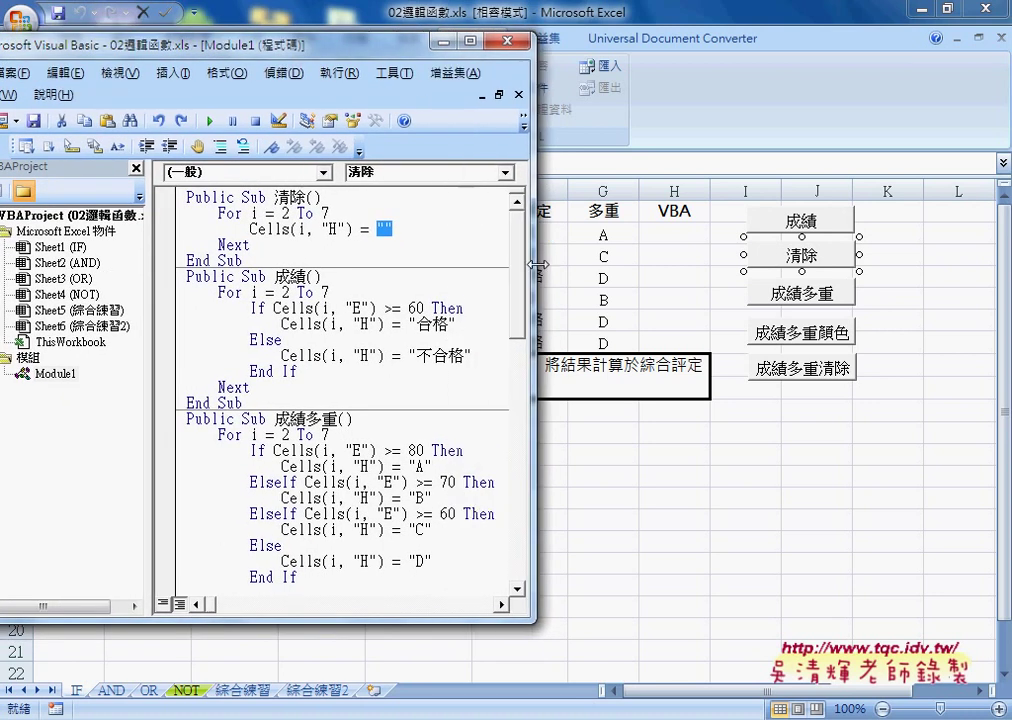
left_click_drag(331, 261, 186, 197)
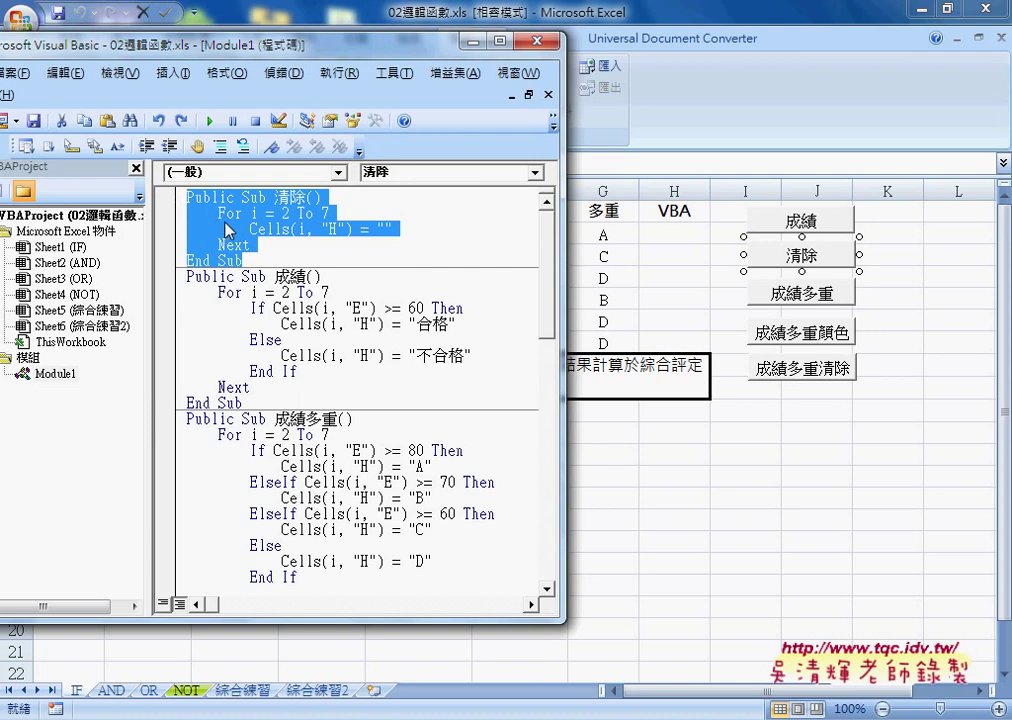
left_click_drag(262, 403, 185, 289)
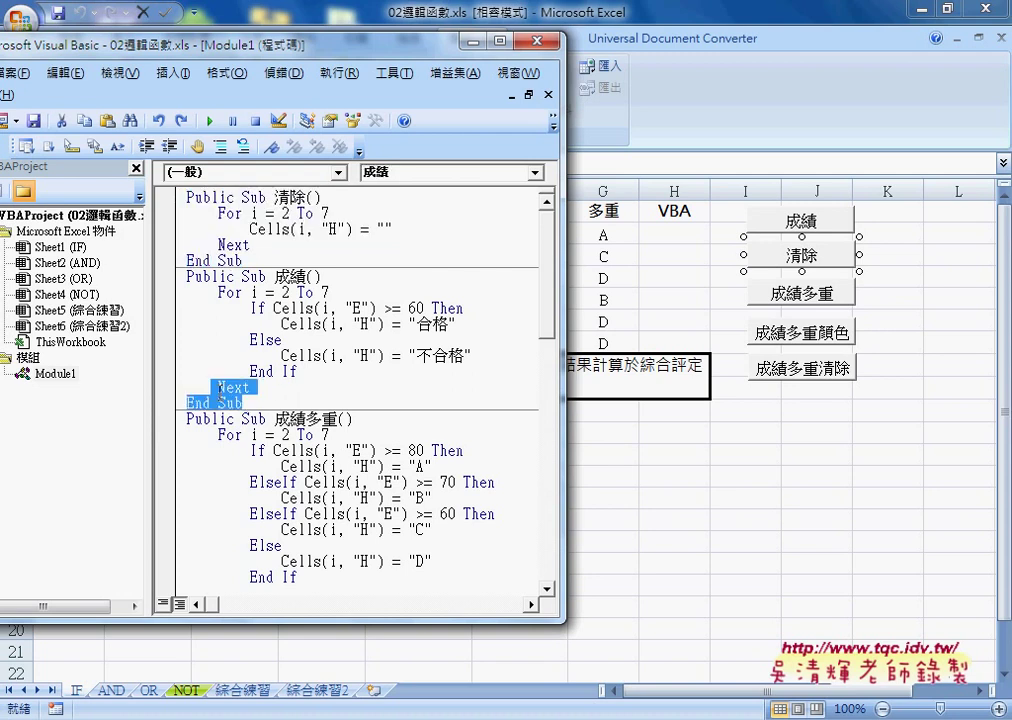
left_click(280, 280)
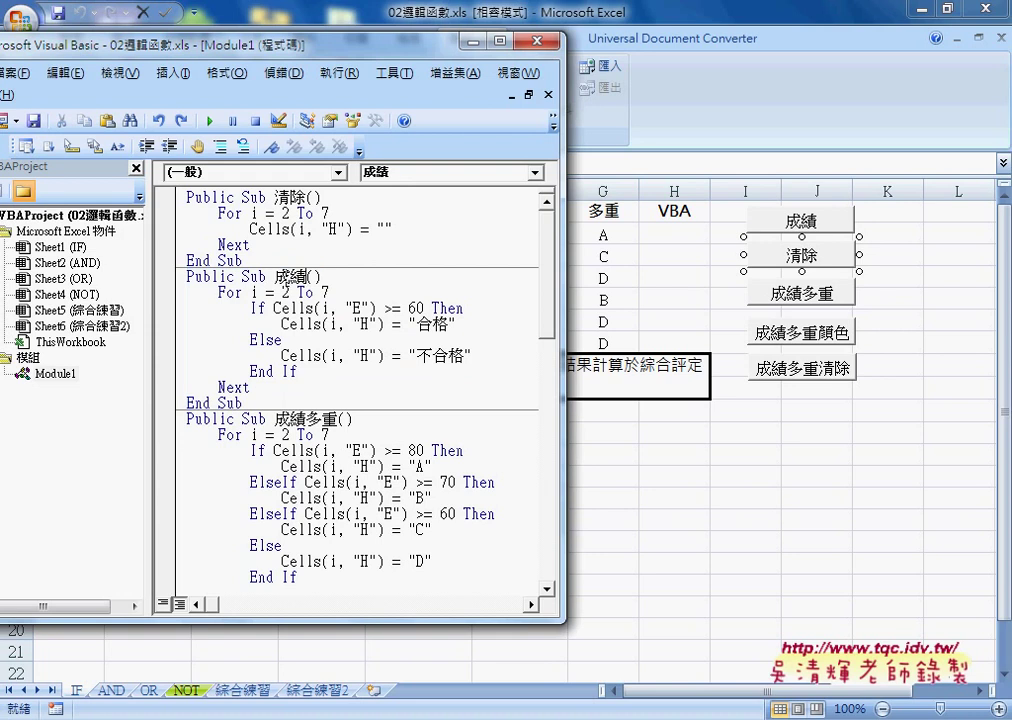
left_click_drag(276, 277, 306, 278)
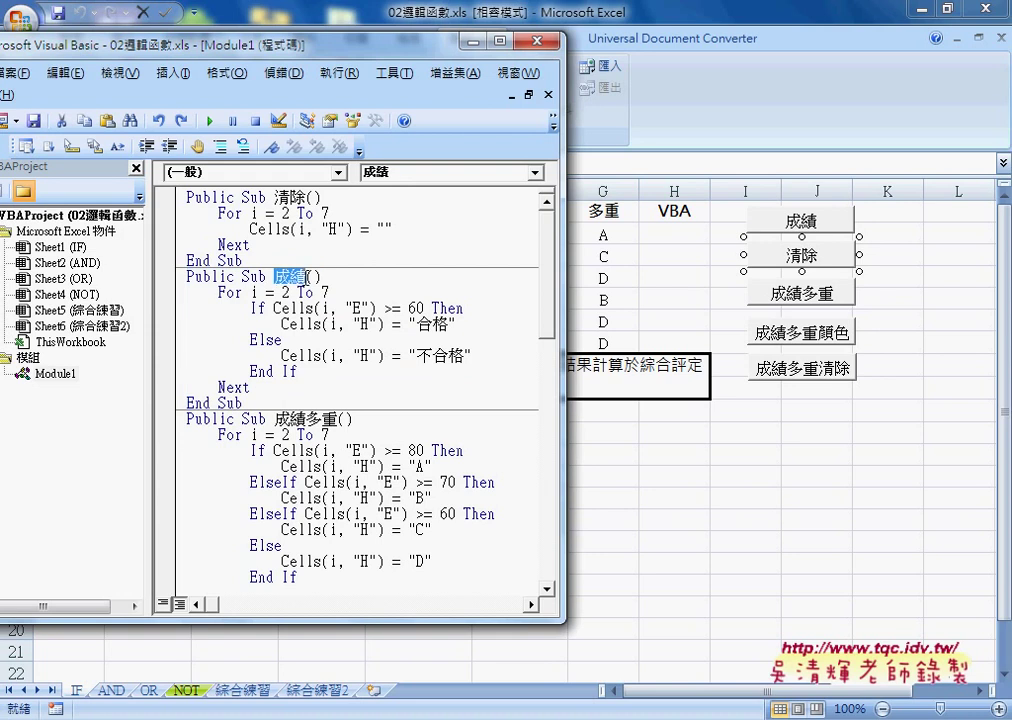
Step: Paste the 清除 loop body over the 成績 macro body and place the cursor in its empty value
left_click_drag(186, 213, 218, 244)
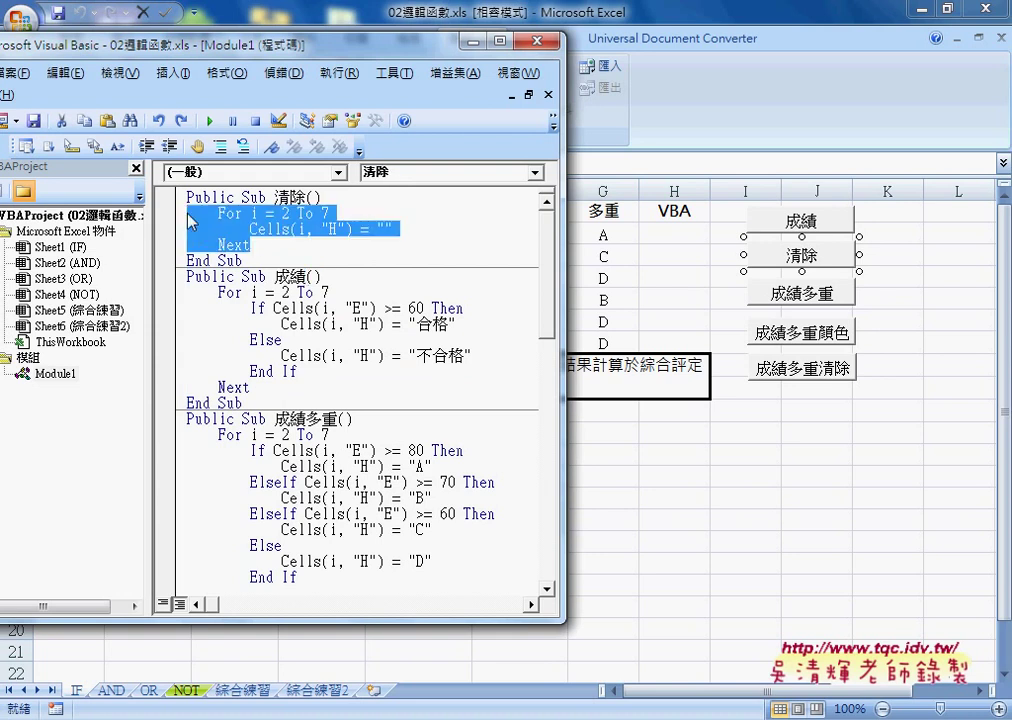
left_click_drag(172, 387, 172, 291)
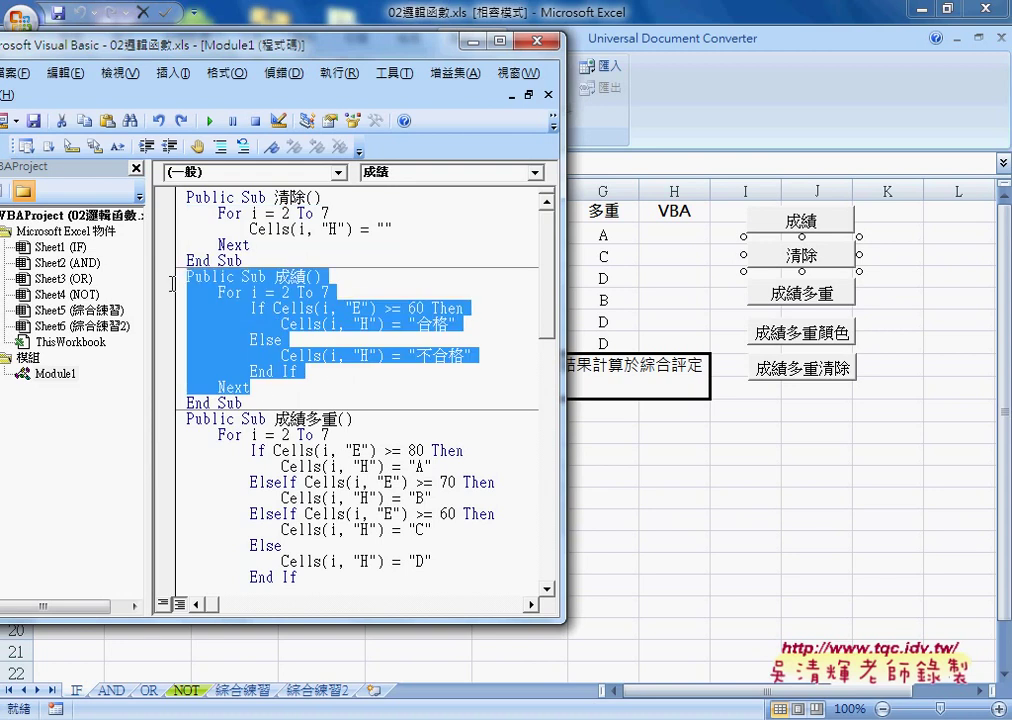
type("For i = 2 To 7         Cells(i, \"H\") = \"\"     Next")
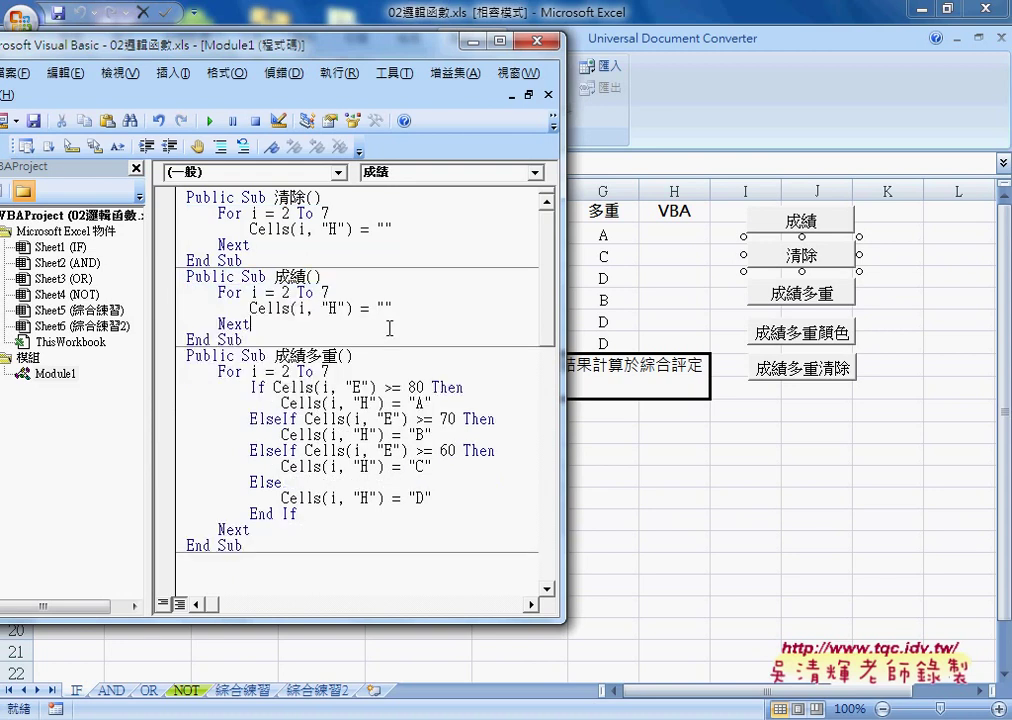
double_click(305, 276)
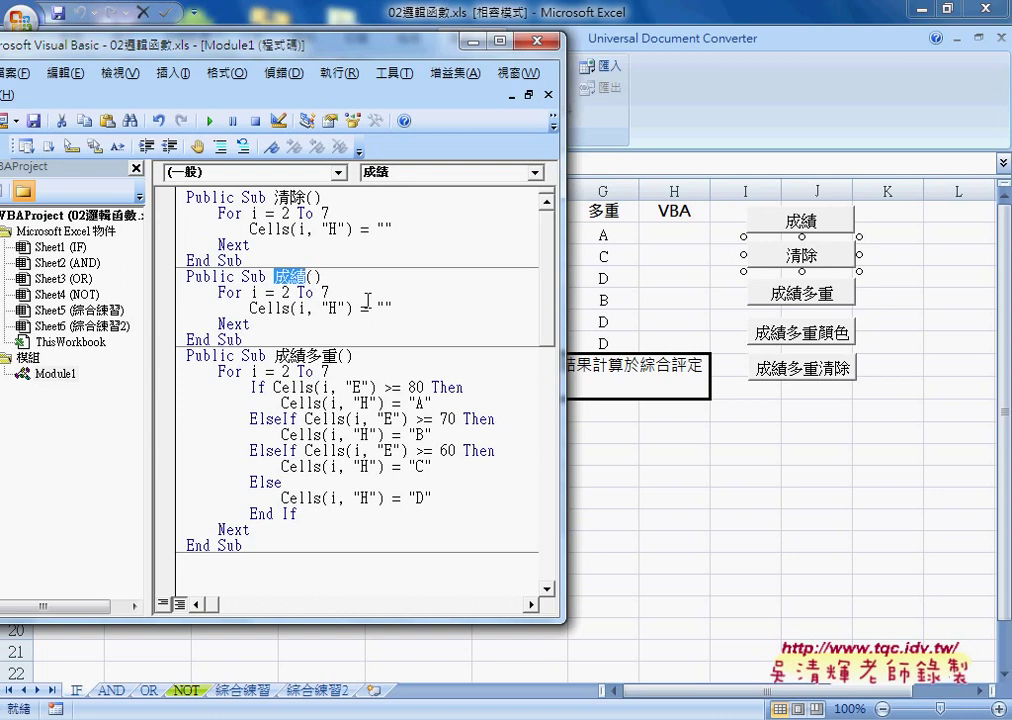
left_click(313, 229)
left_click(381, 307)
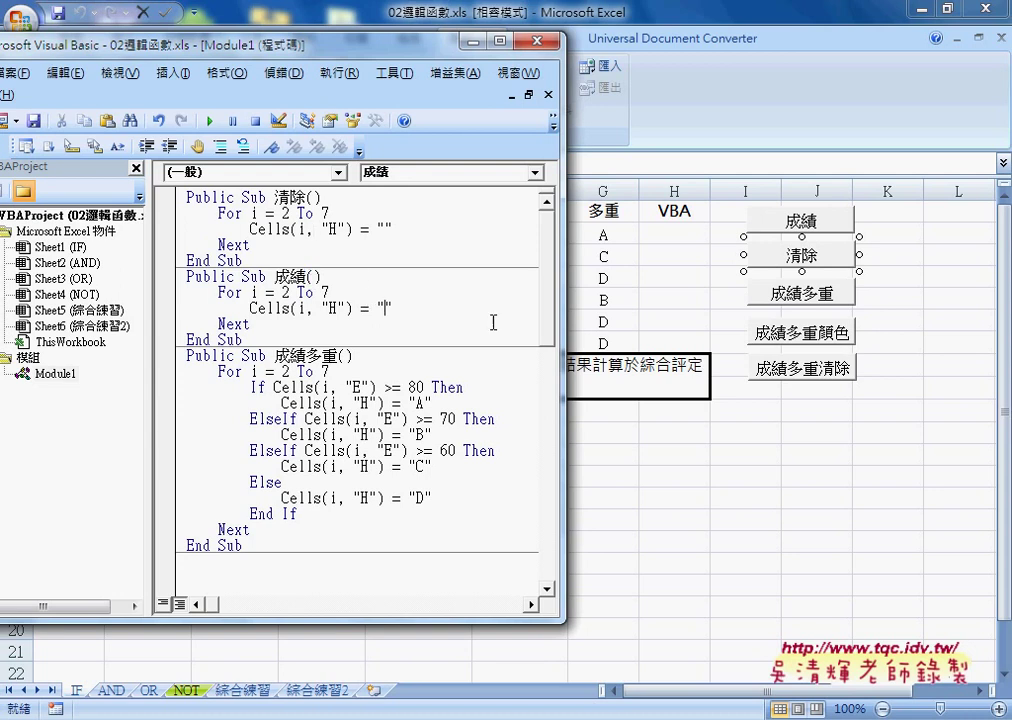
Step: Insert a new line below "For i = 2 To 7" in 成績 and start typing the If keyword
left_click(341, 292)
key("Return")
type("i")
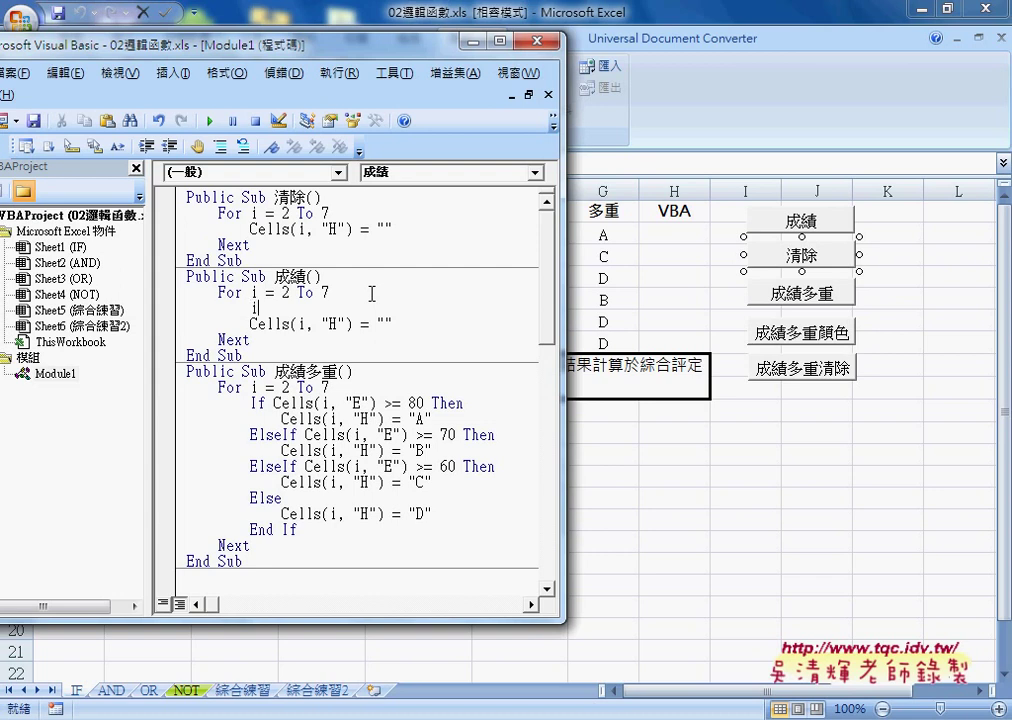
type("f")
left_click_drag(563, 311, 366, 311)
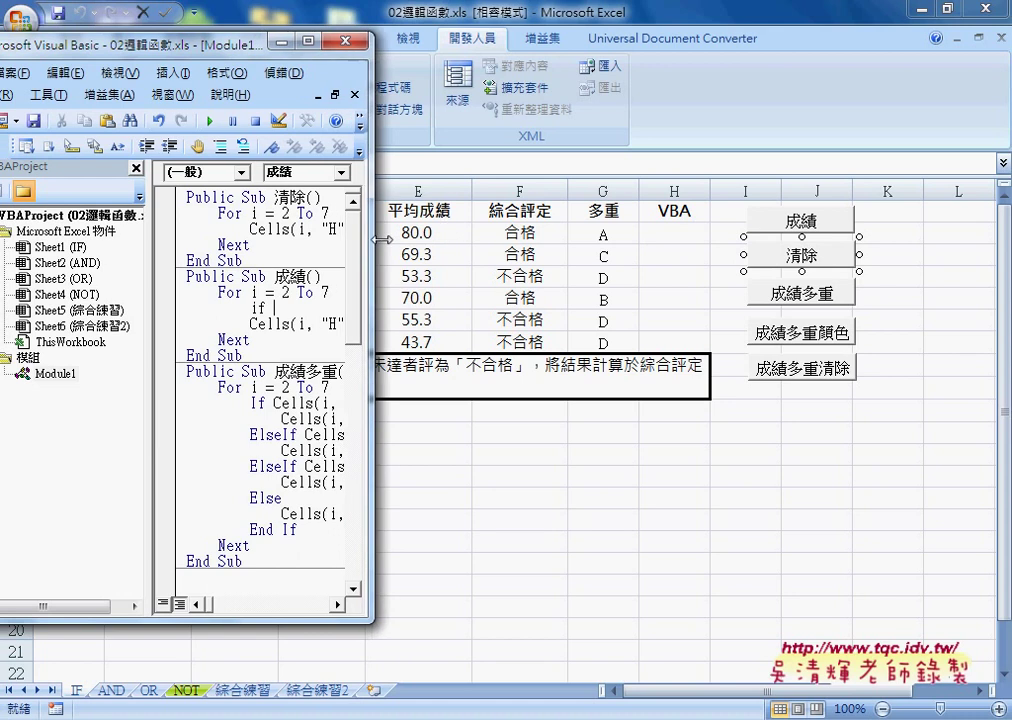
Step: Complete the If line with the condition cells(i,"E")>=60
left_click_drag(366, 252, 645, 252)
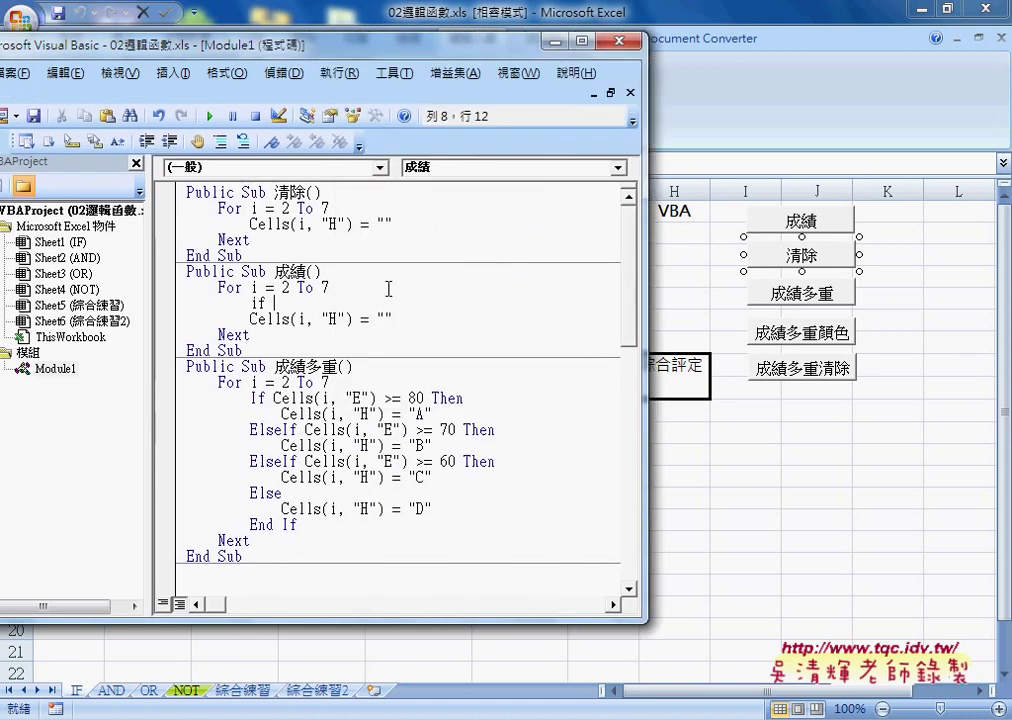
type("cells")
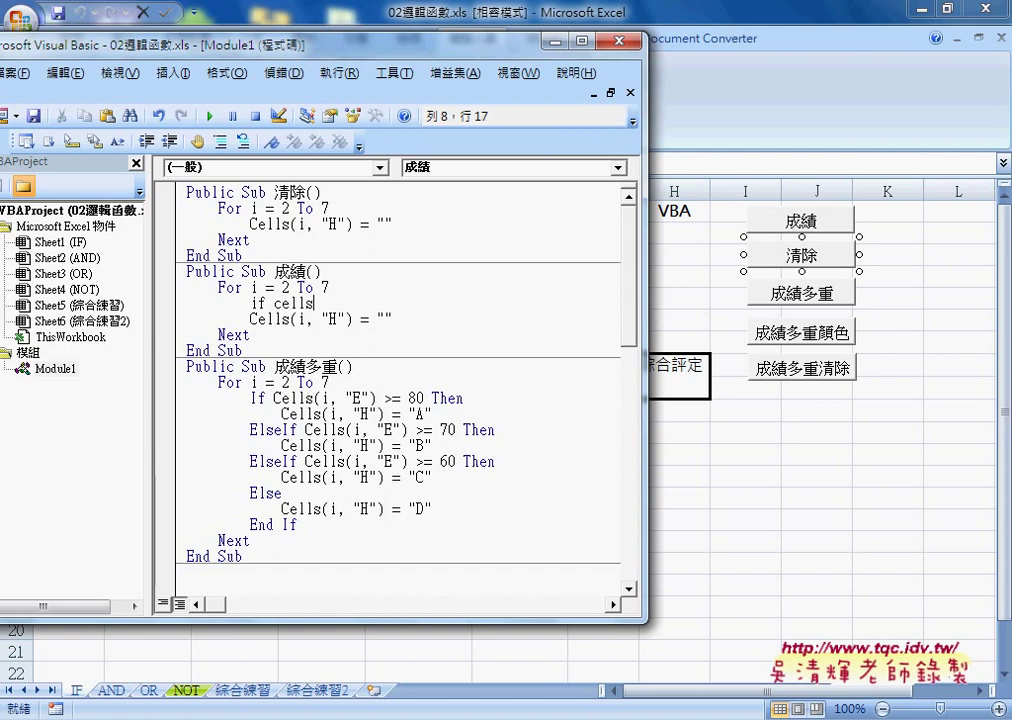
type("(")
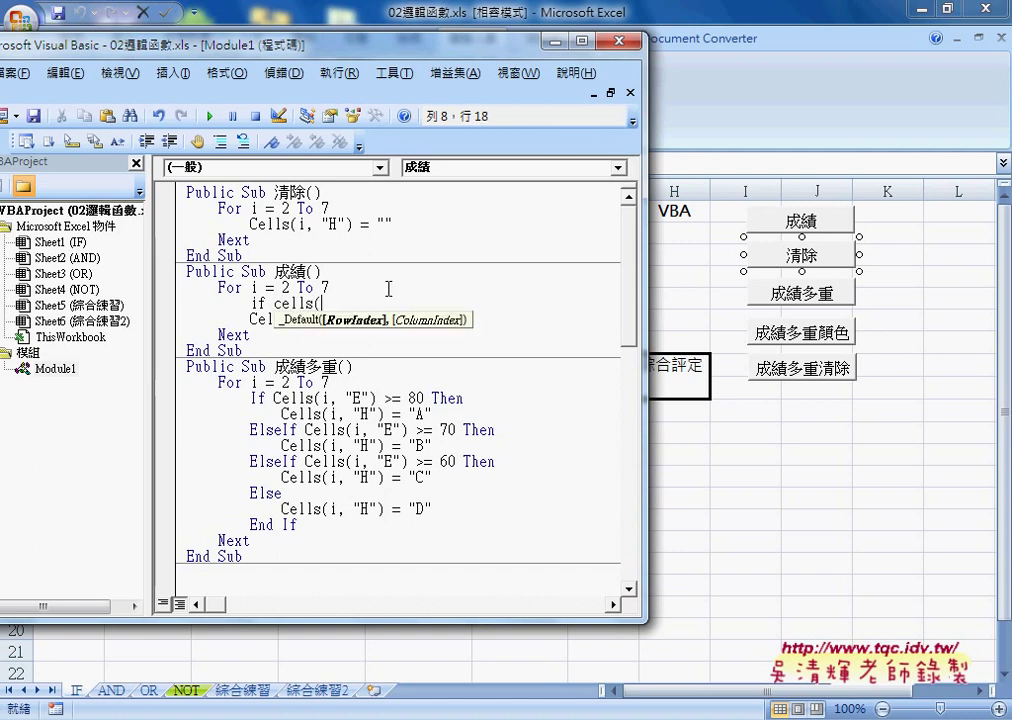
type("i")
type(",\"")
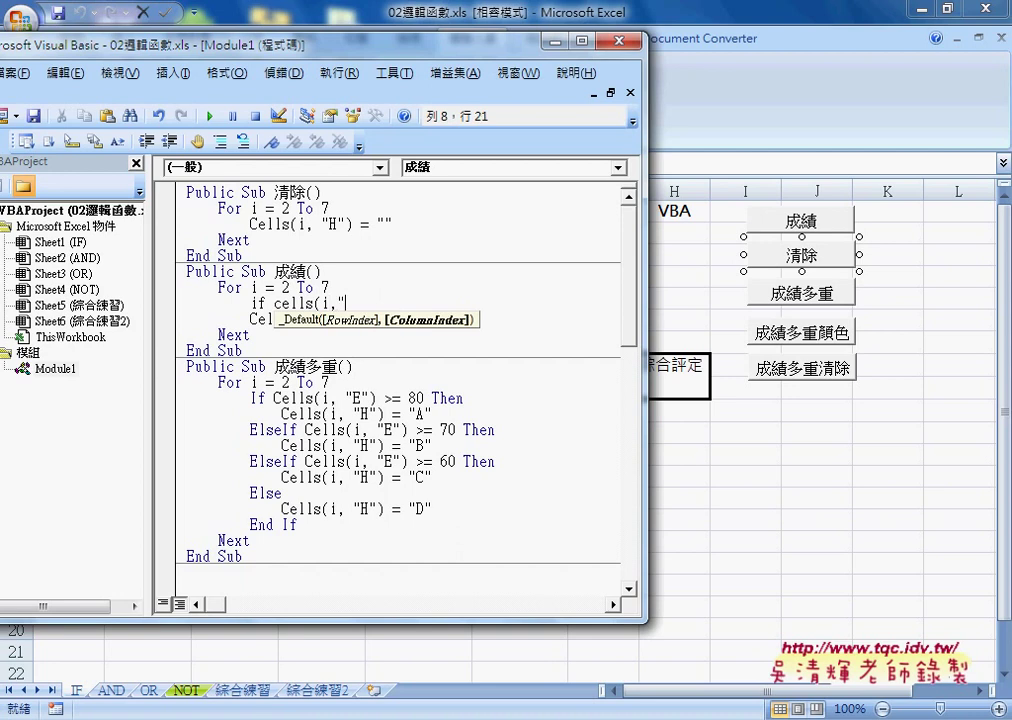
type("E")
type("\"")
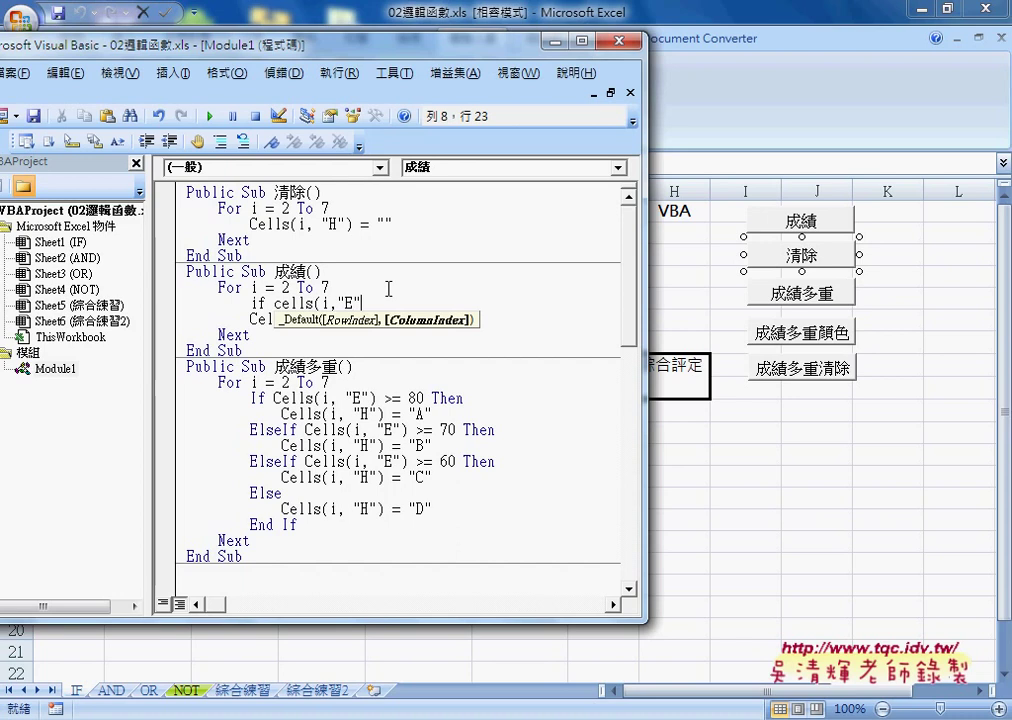
type(")")
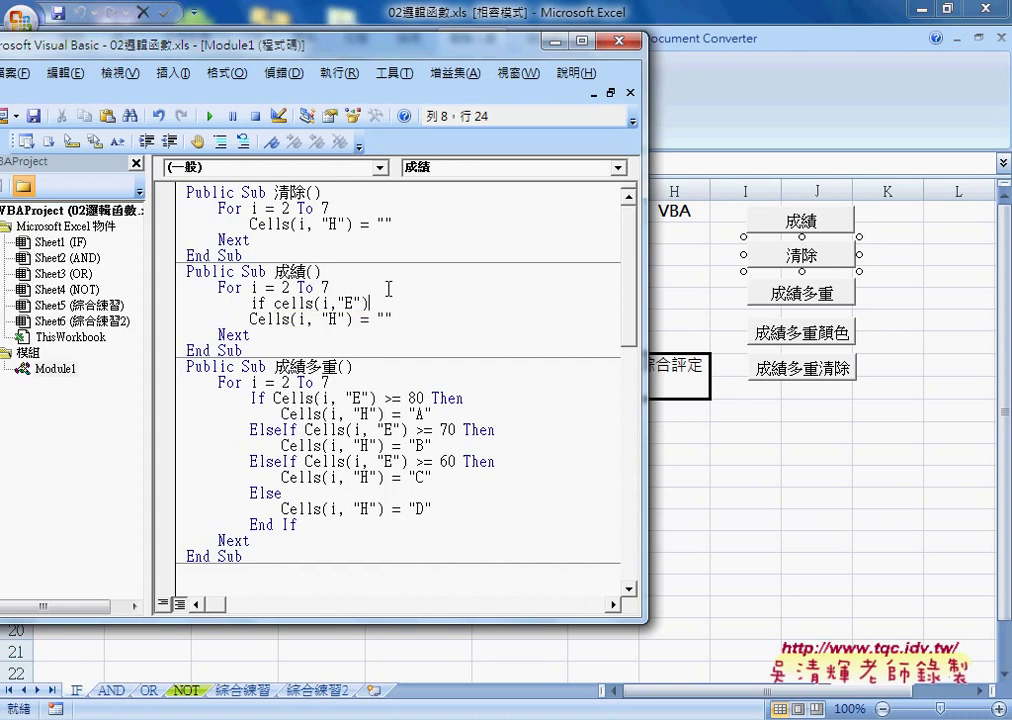
type(">")
type("=")
type("60")
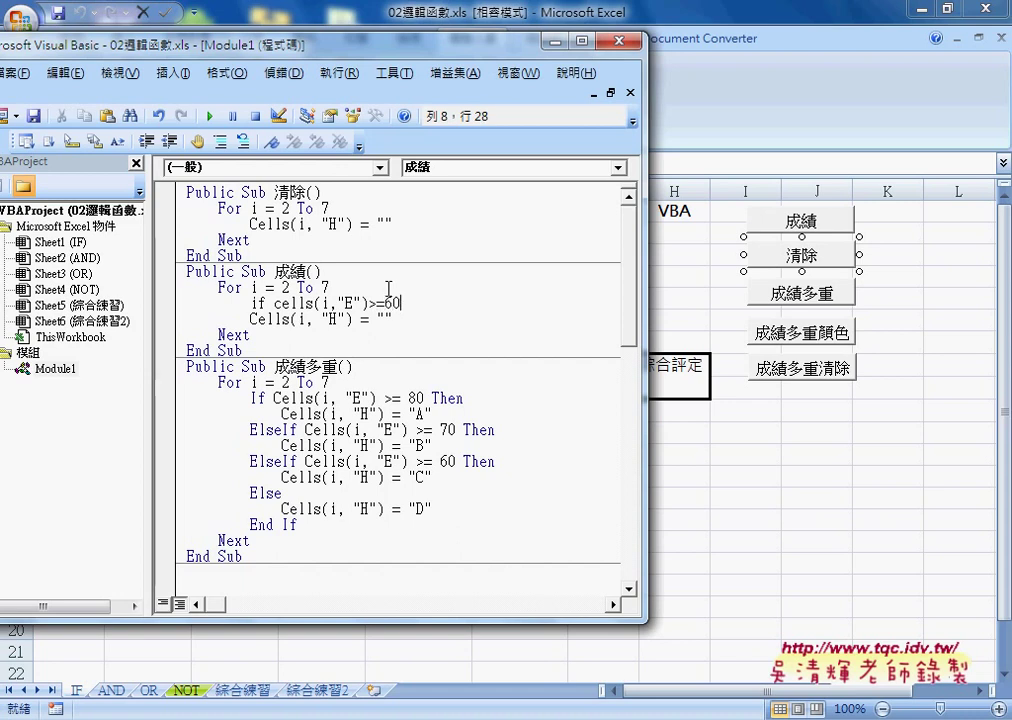